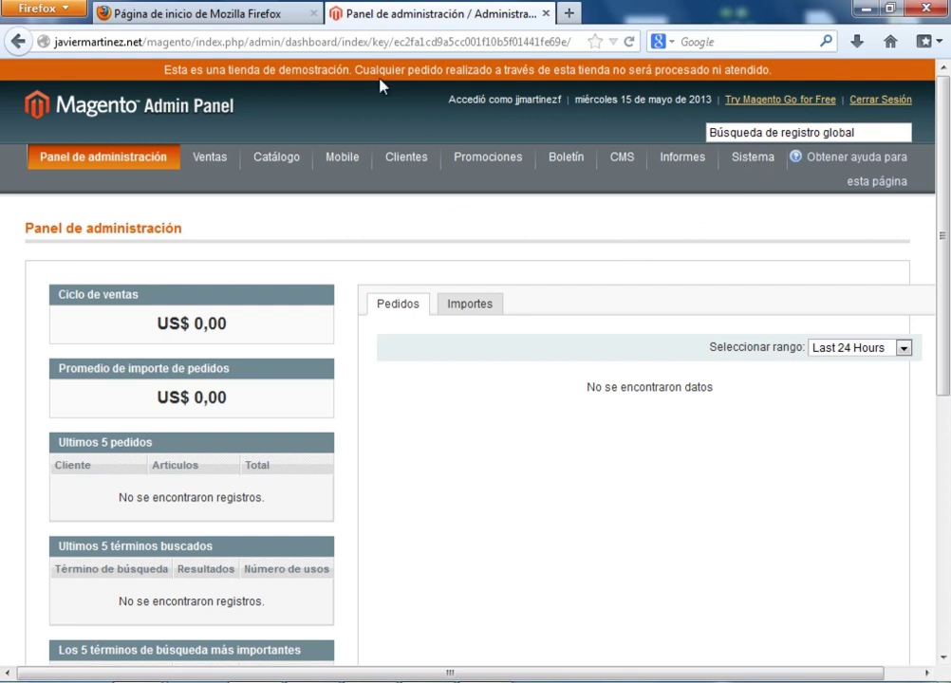
mouse_move(745, 159)
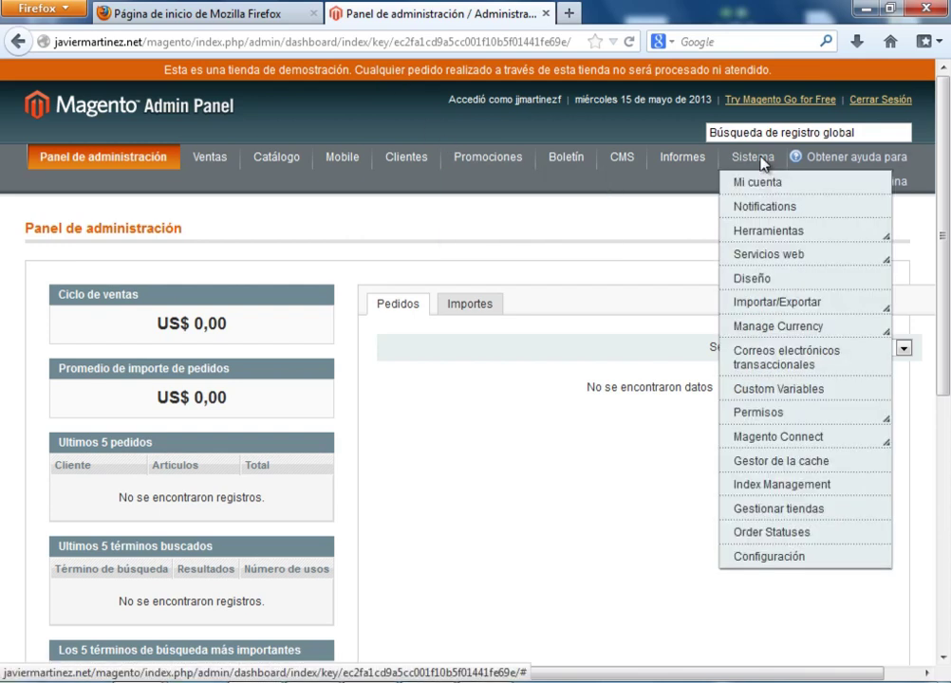
left_click(758, 513)
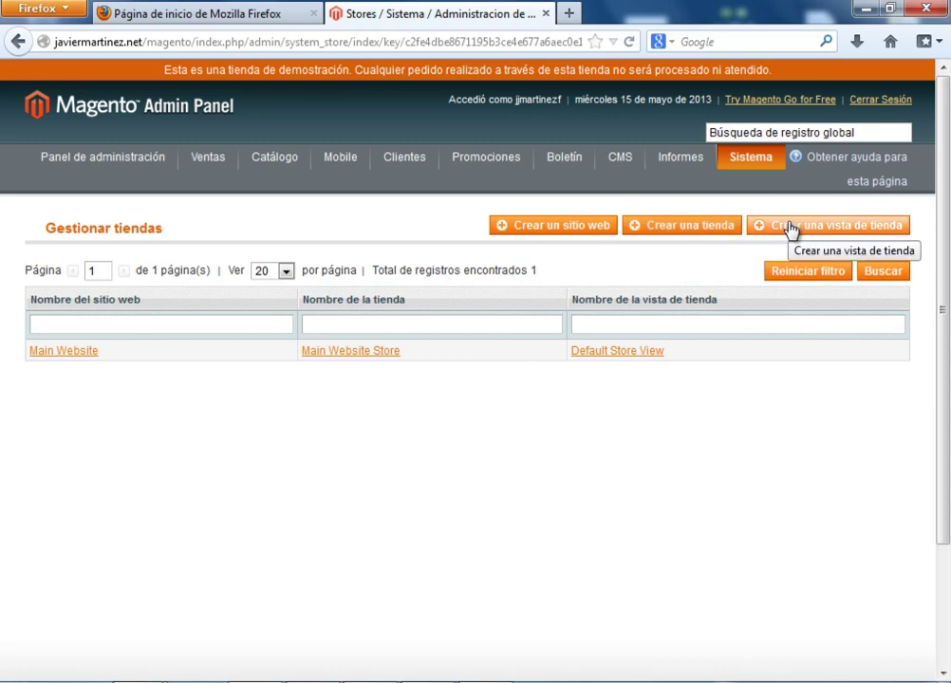
left_click(528, 230)
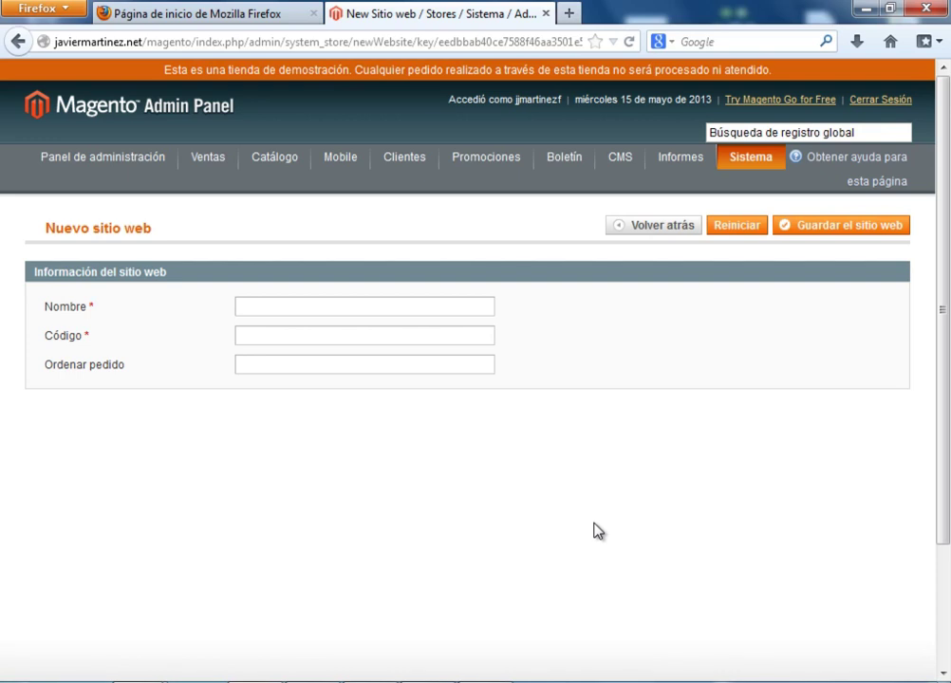
left_click(344, 305)
type("Tie")
key("BackSpace")
key("BackSpace")
key("BackSpace")
type("TIENDA DE WWW.JAVI")
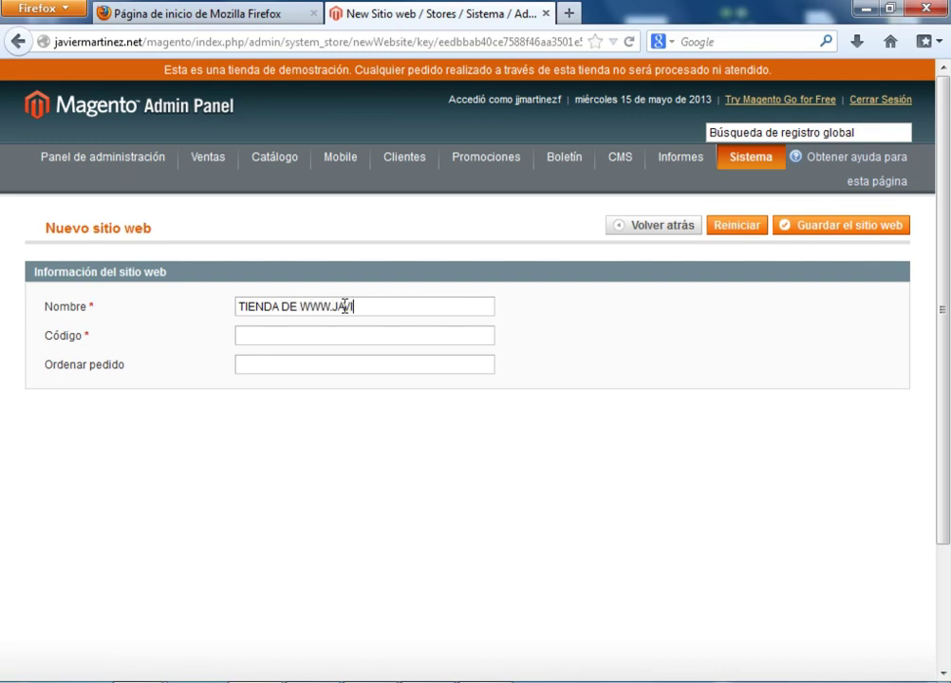
type("ERMARTINEZ.")
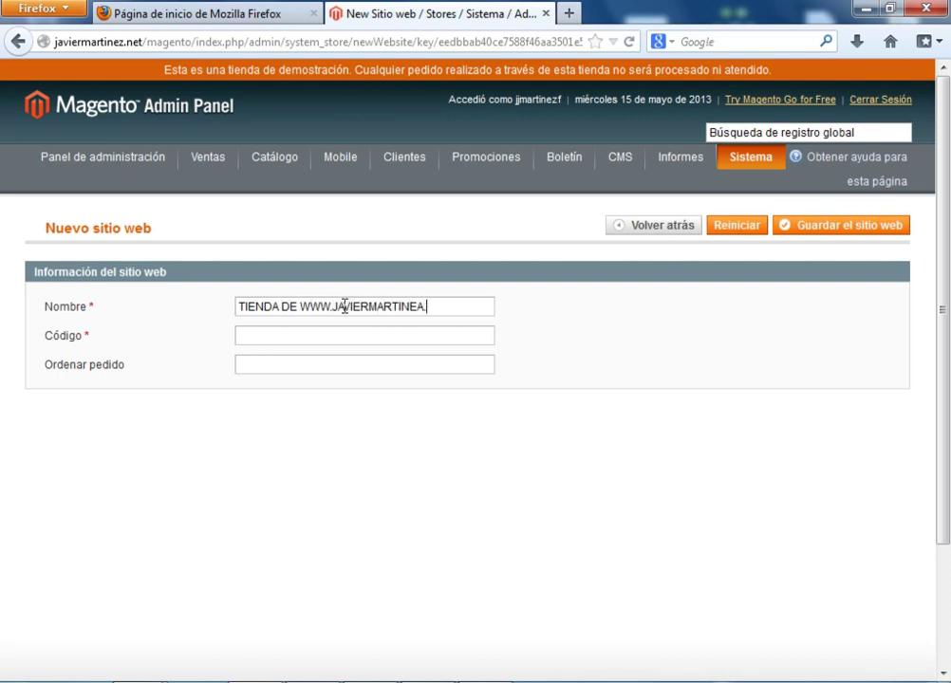
type("NET")
key("Tab")
type("javiercursos")
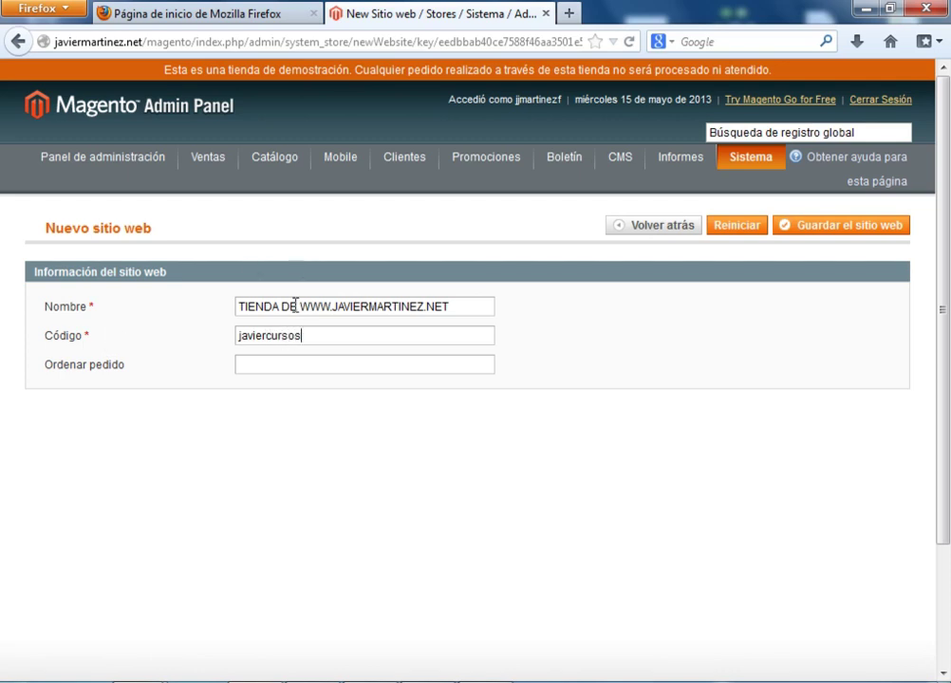
left_click(360, 306)
key("Home")
key("shift+Right")
key("shift+Right")
key("shift+Right")
key("shift+Right")
key("shift+Right")
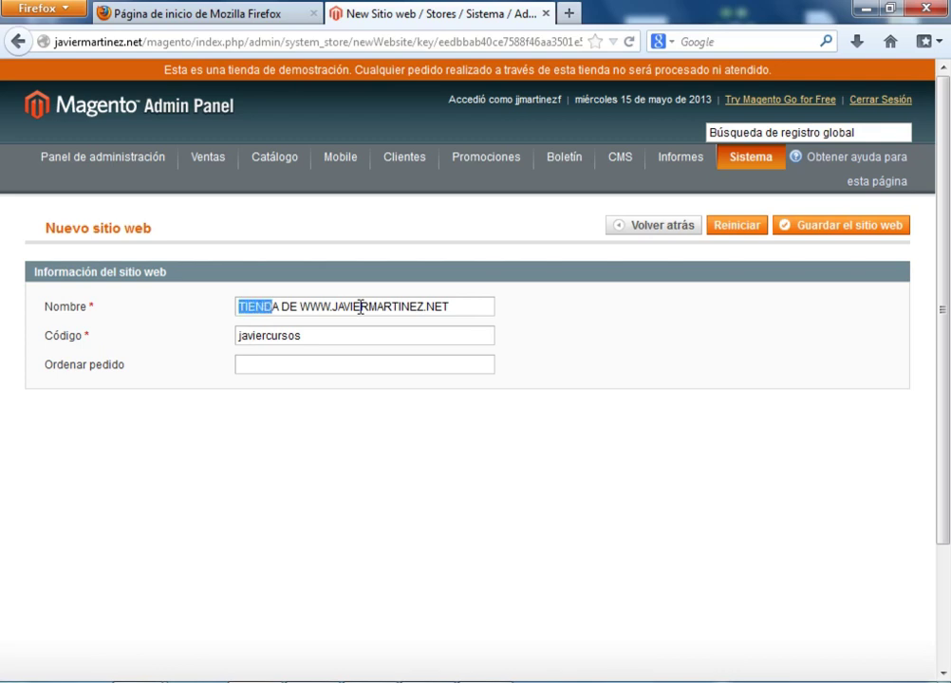
key("shift+Right")
key("shift+Right")
key("shift+Right")
key("shift+Right")
key("BackSpace")
type("C")
key("BackSpace")
type("CURSOS")
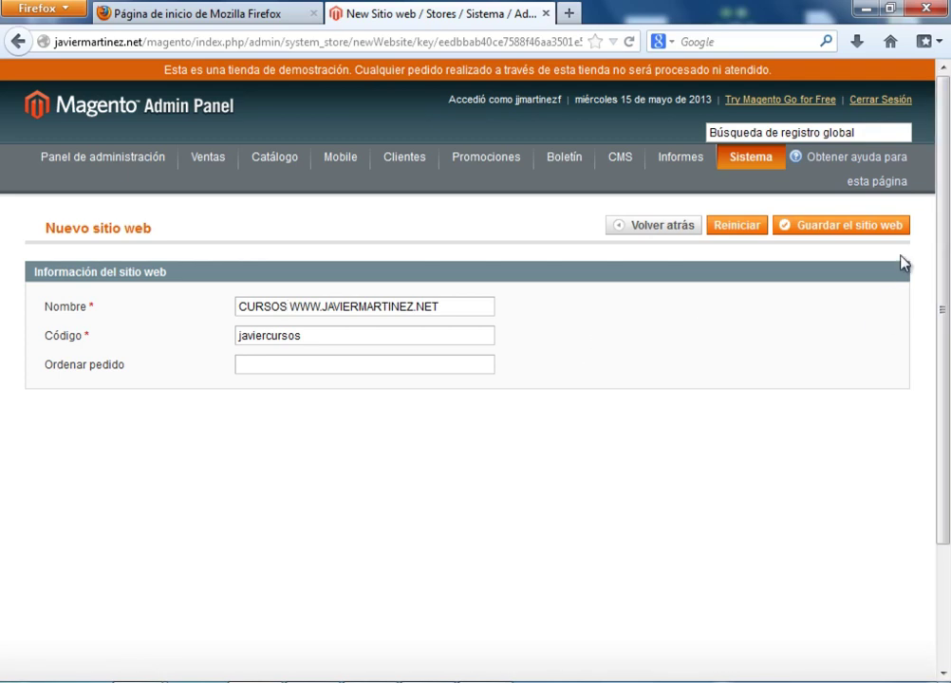
left_click(850, 232)
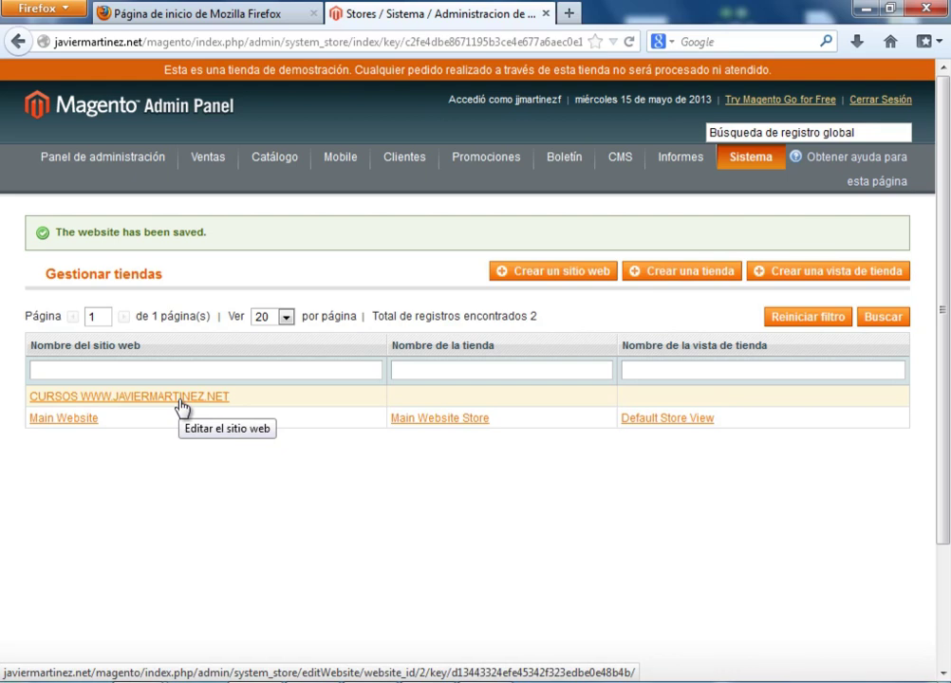
left_click(679, 275)
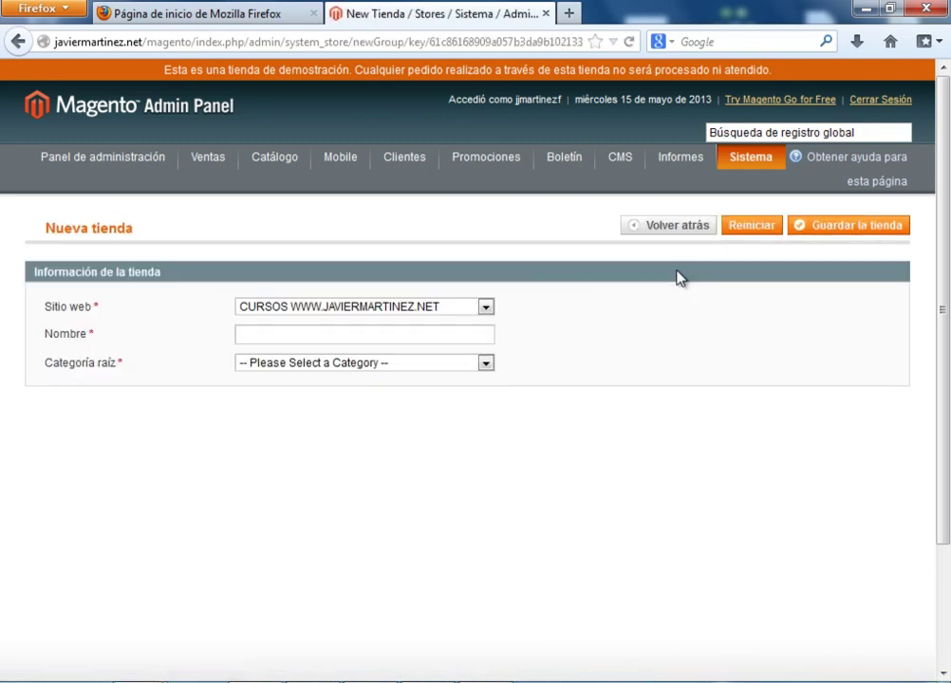
left_click(487, 311)
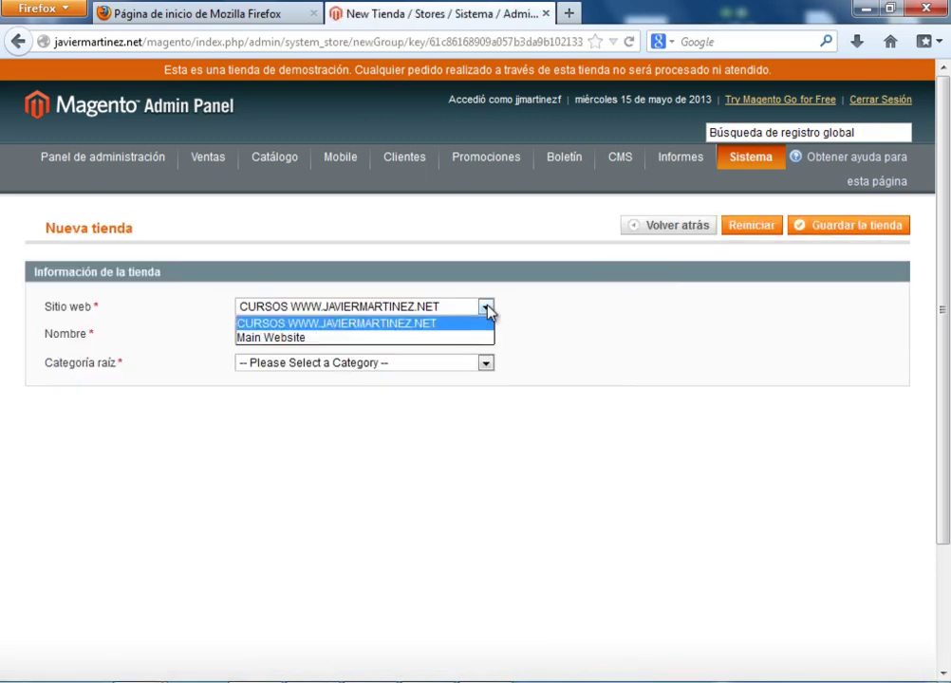
left_click(488, 309)
left_click(488, 310)
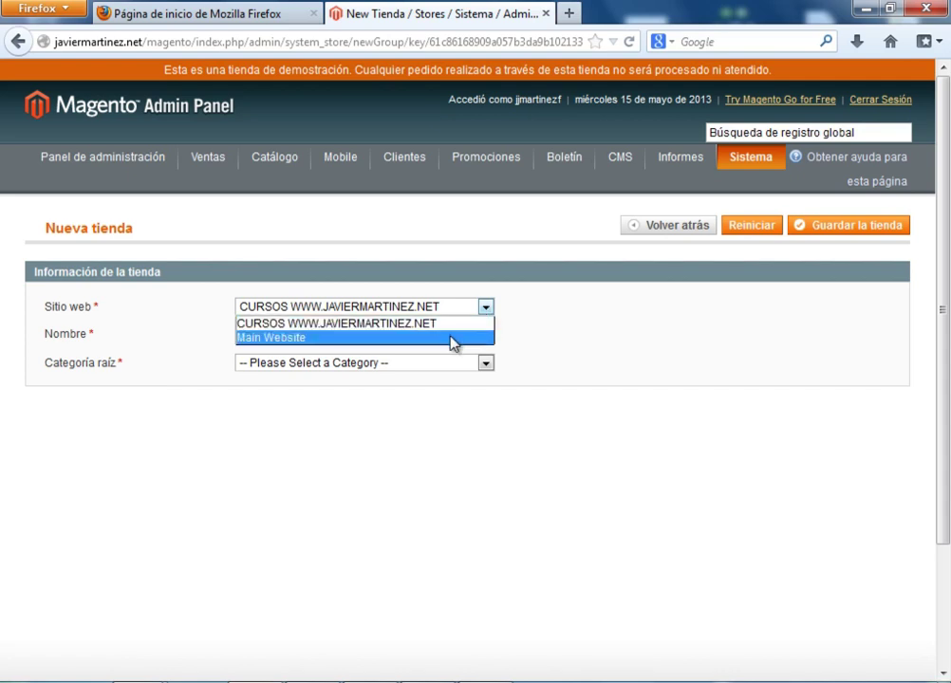
left_click(452, 338)
left_click(474, 307)
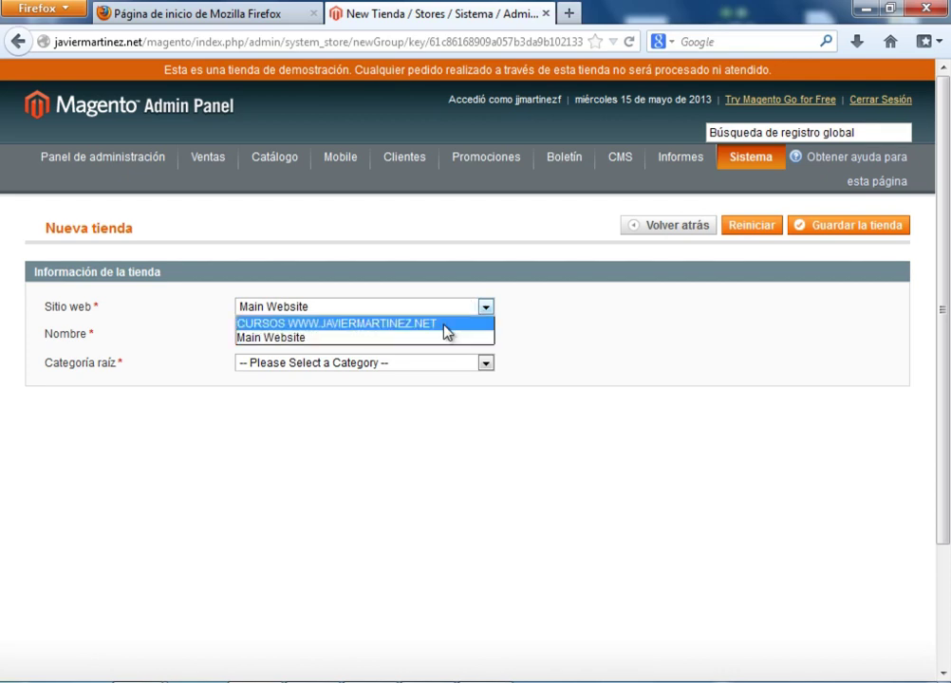
left_click(444, 325)
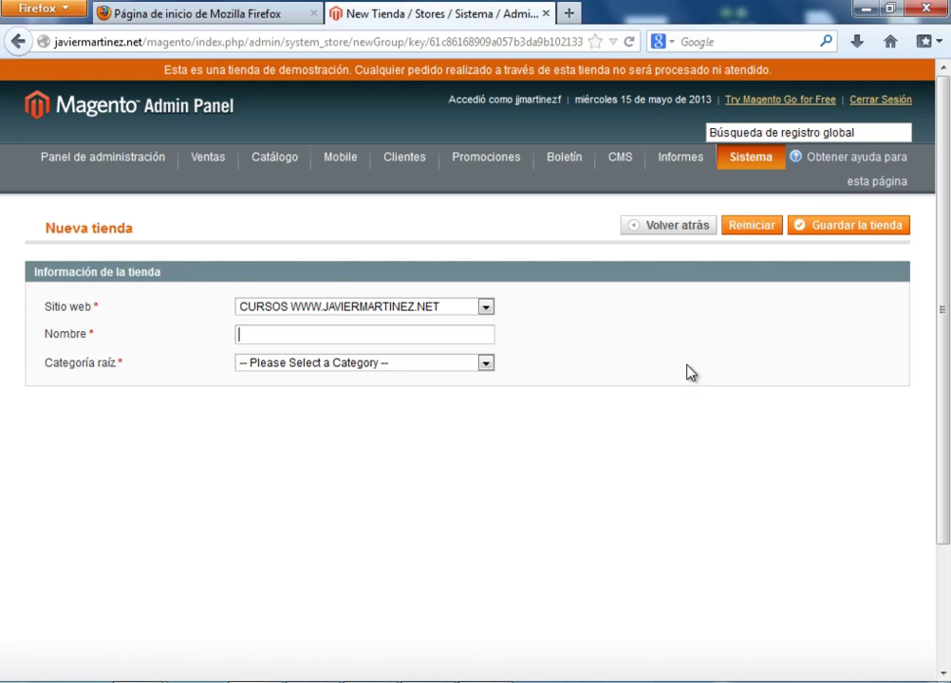
type("Tienda")
type(" jav")
key("BackSpace")
key("BackSpace")
key("BackSpace")
type("www.javie")
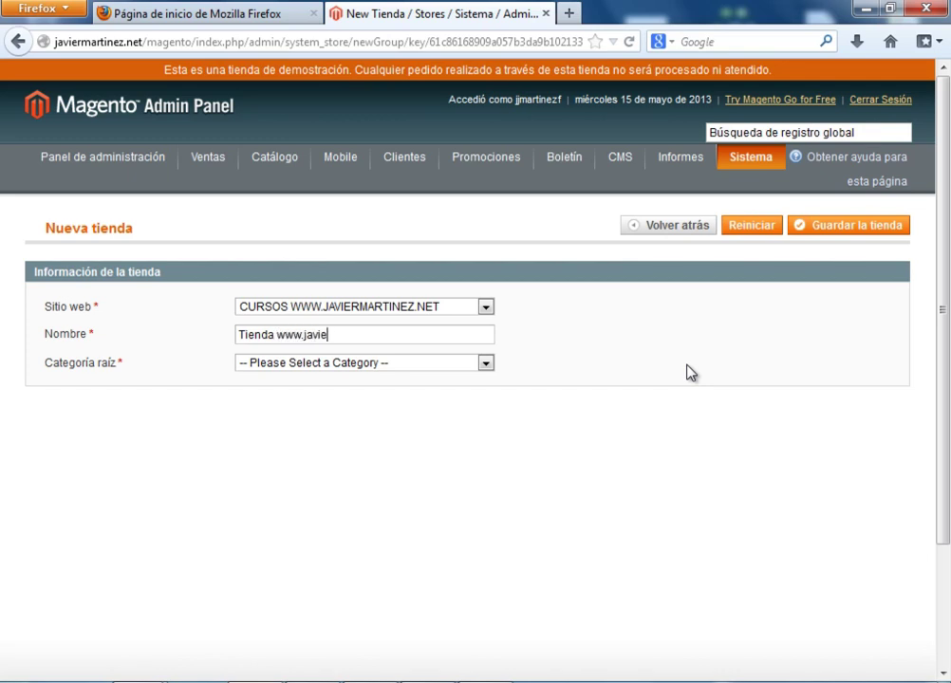
type("rmartinez.net")
left_click(485, 365)
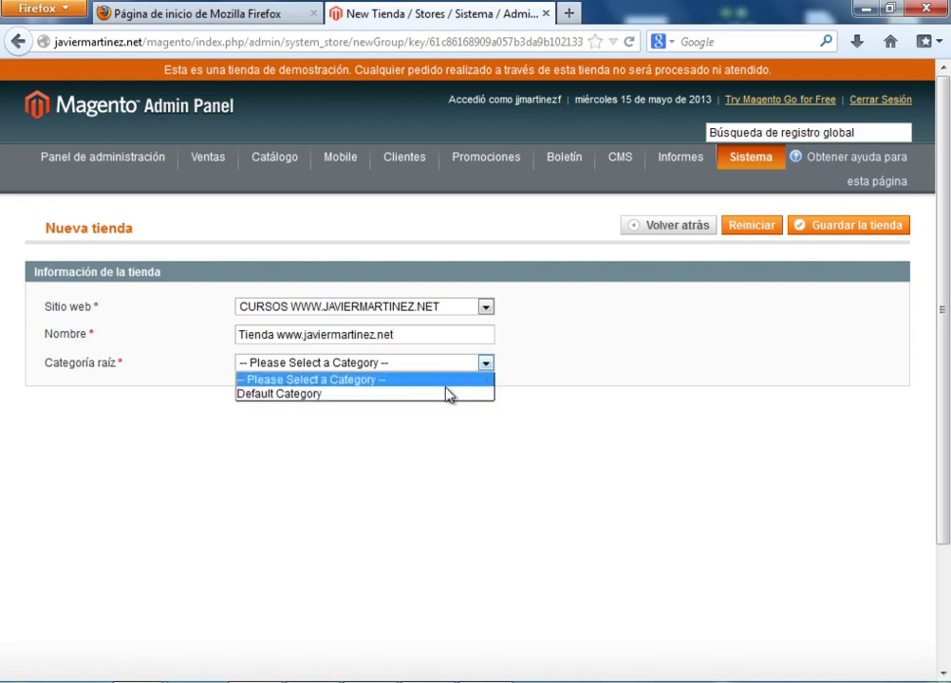
left_click(450, 395)
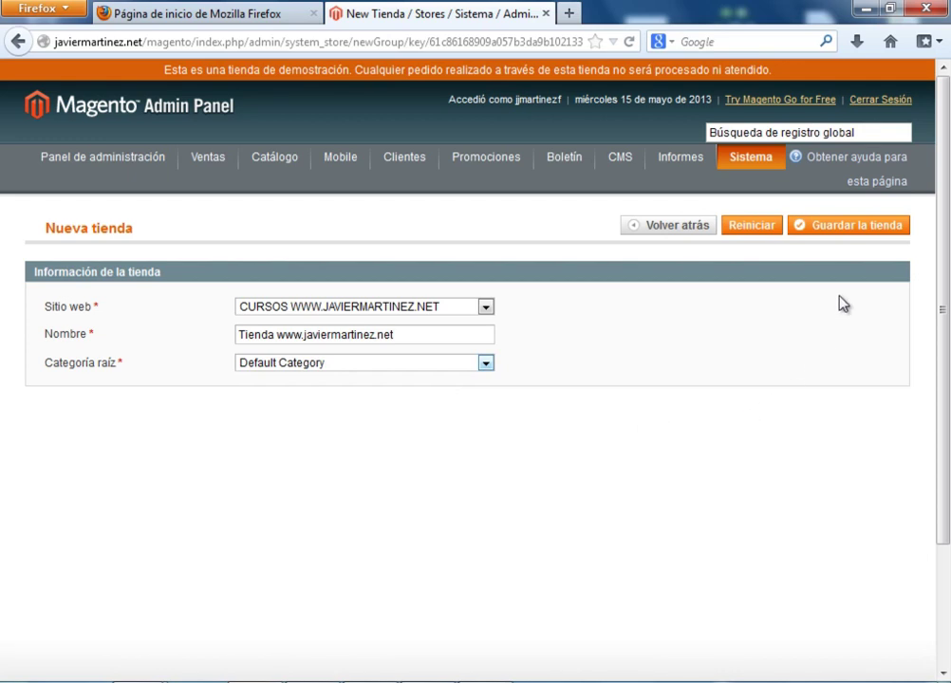
left_click(849, 227)
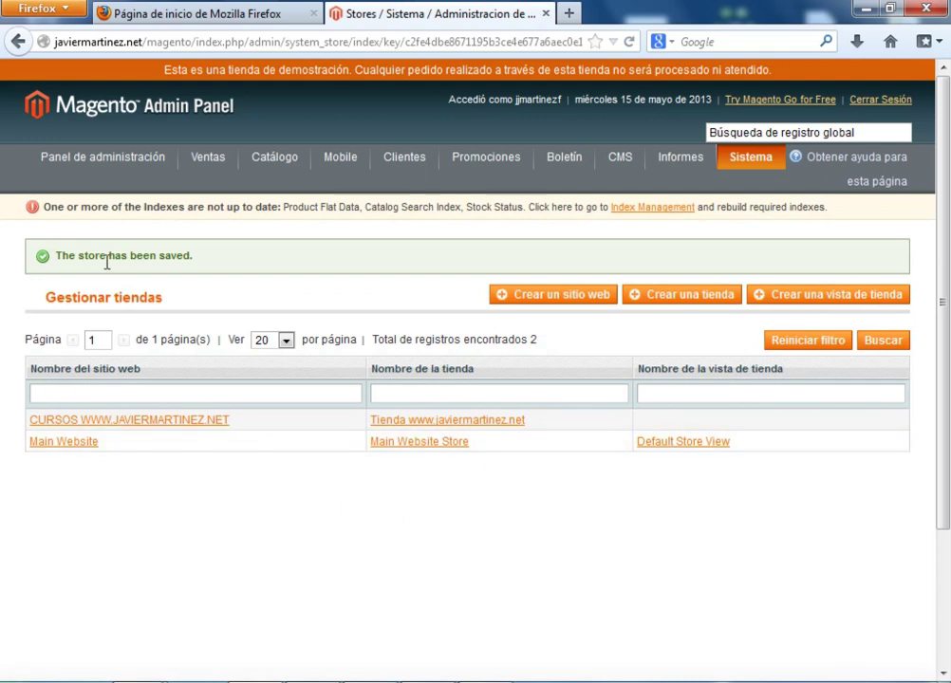
left_click_drag(59, 258, 201, 269)
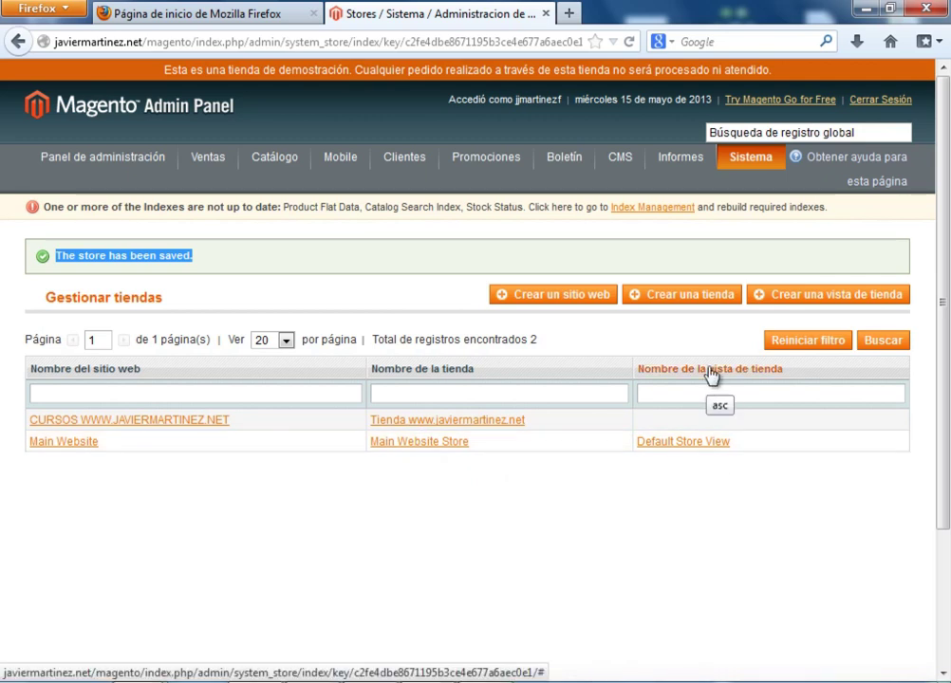
left_click(797, 299)
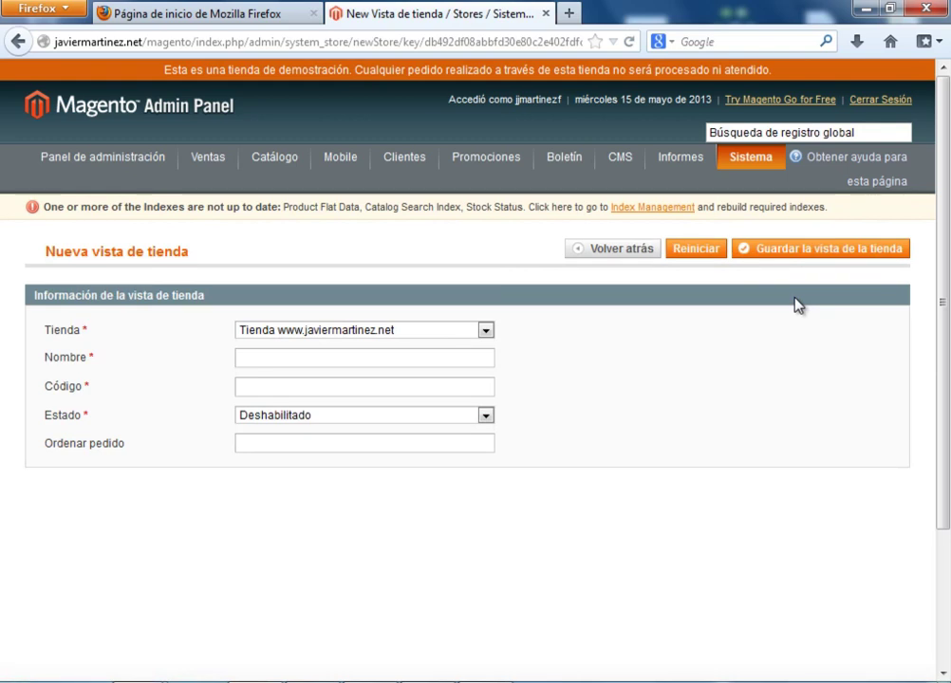
left_click(360, 330)
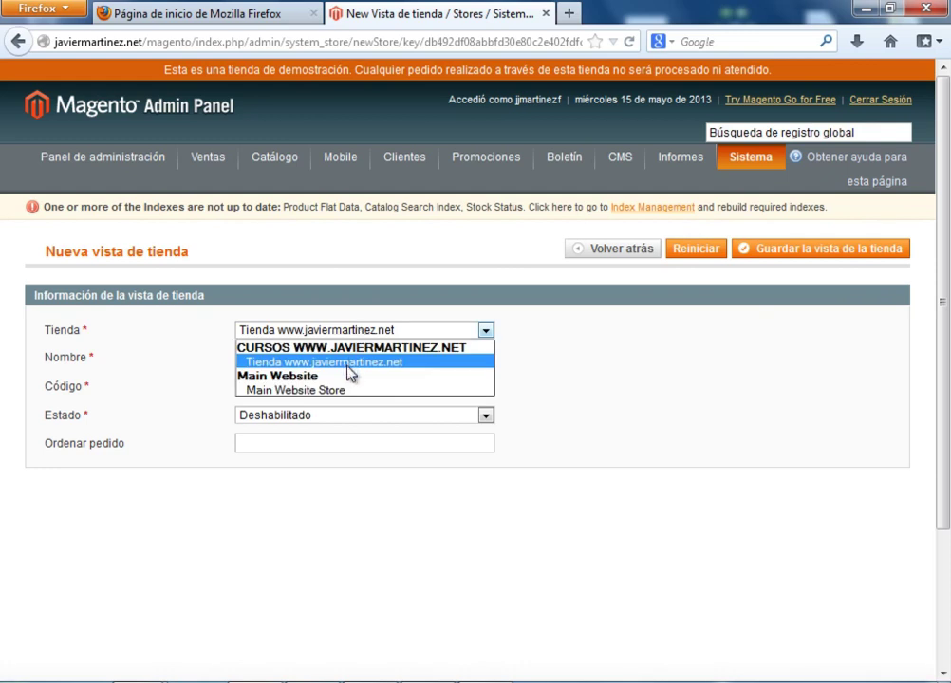
left_click(350, 366)
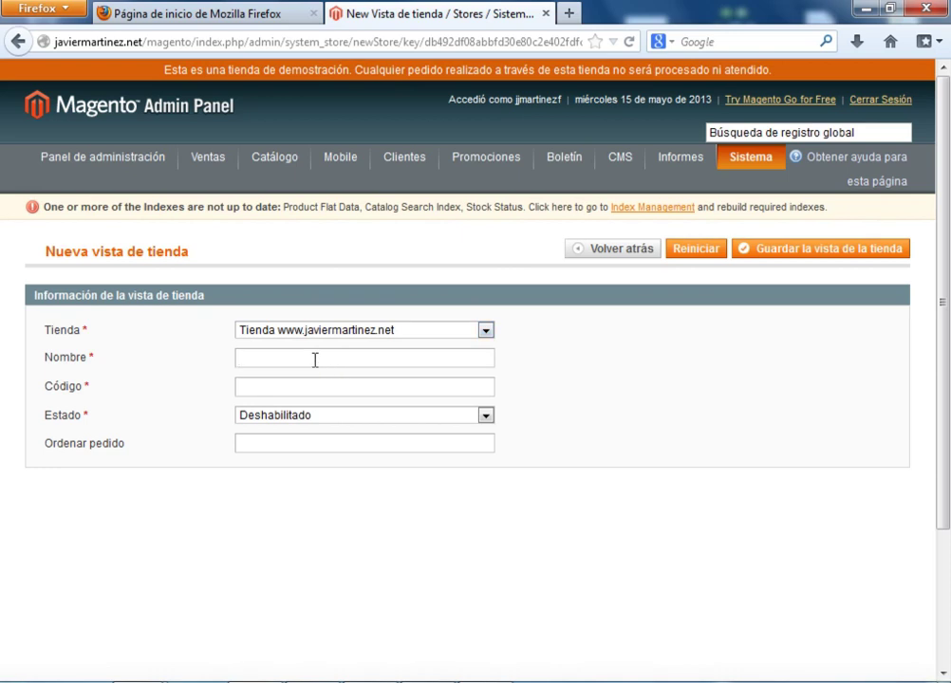
type("vista tienda ")
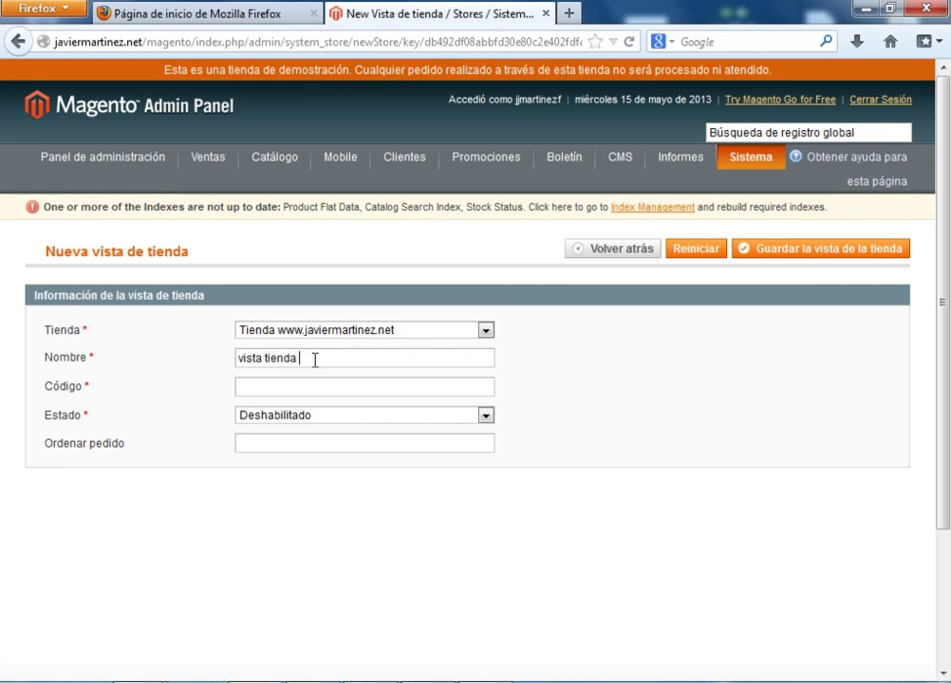
type("www.javiermartinez.net")
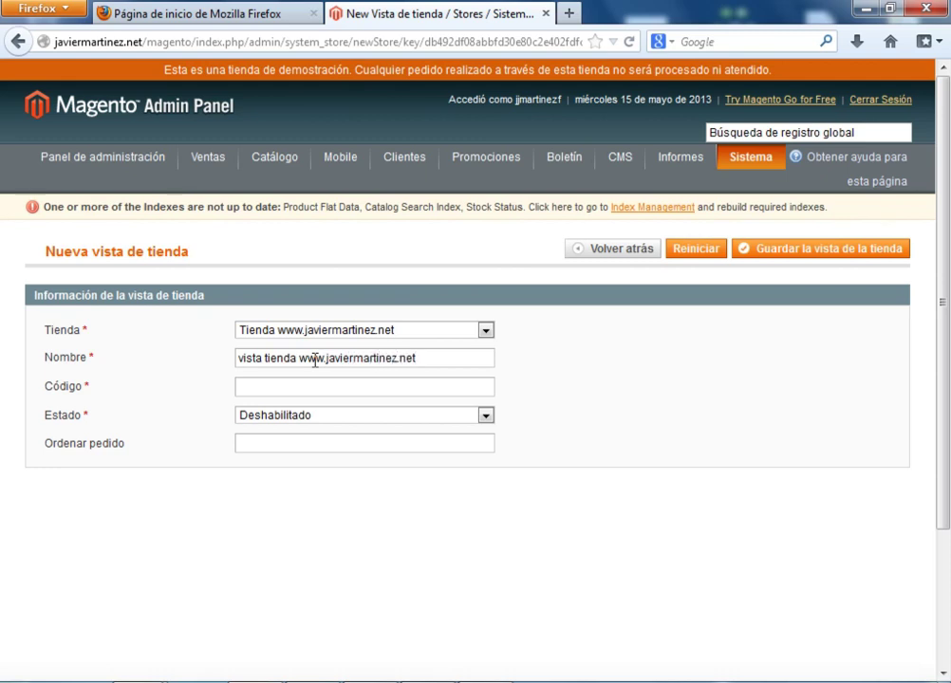
key("ctrl+Left")
key("ctrl+Left")
key("ctrl+Left")
key("ctrl+Left")
key("Delete")
type("V")
key("Right")
key("Right")
key("Right")
key("Right")
key("Right")
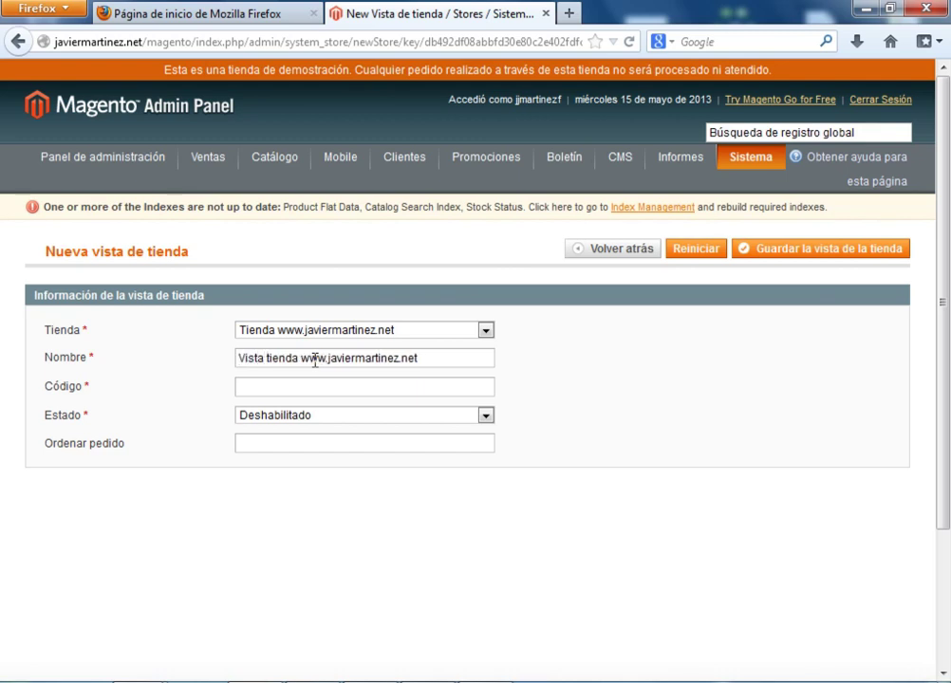
key("Delete")
type("T")
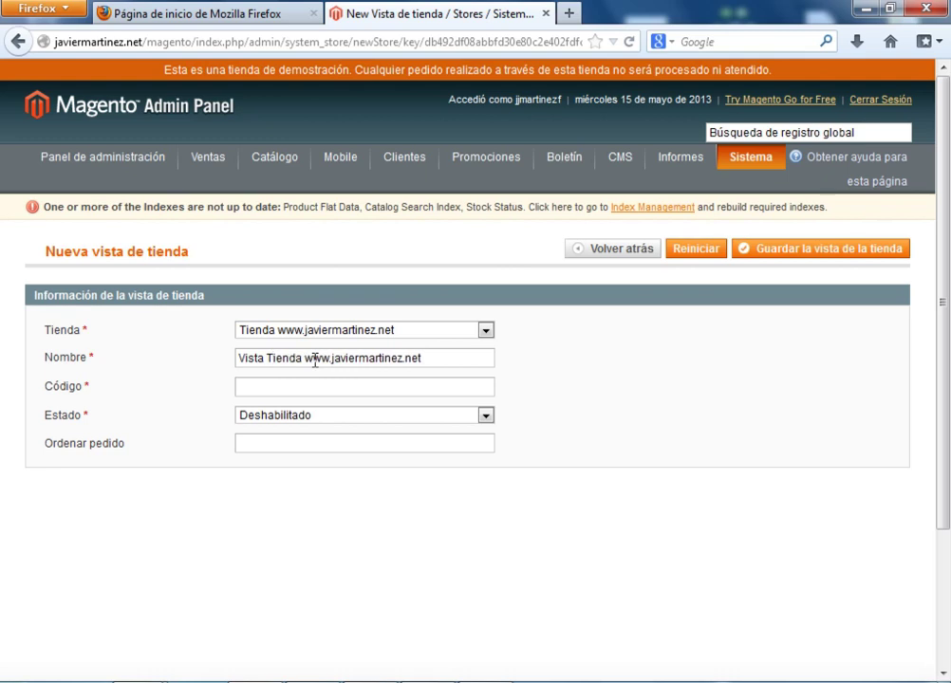
Give the store view the code vistajaviercursos, set its status to Habilitado, and save it.
left_click(261, 388)
type("vistajaviercursos")
left_click(482, 422)
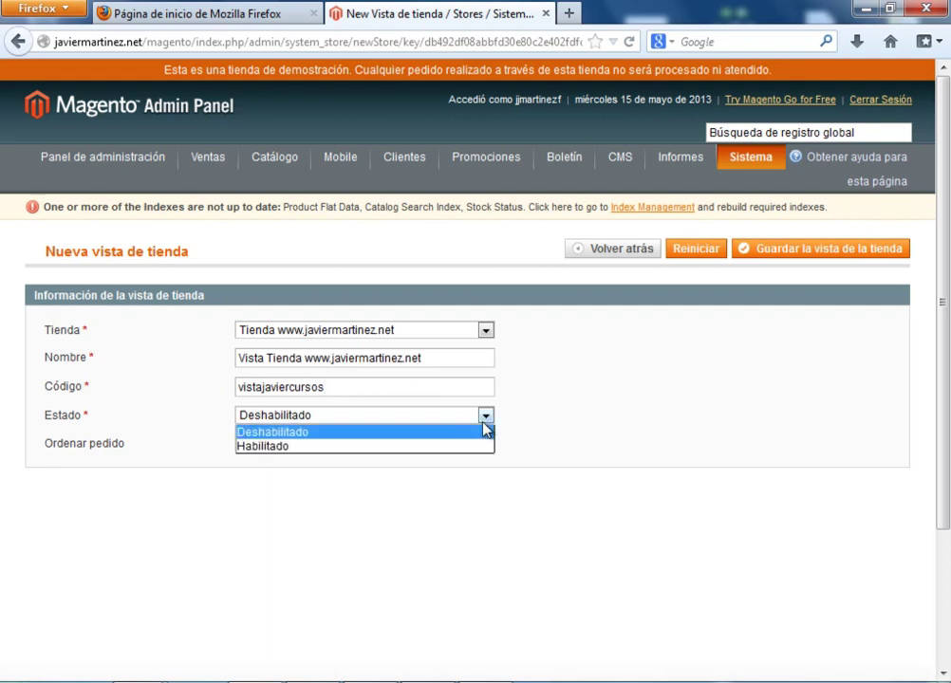
left_click(452, 446)
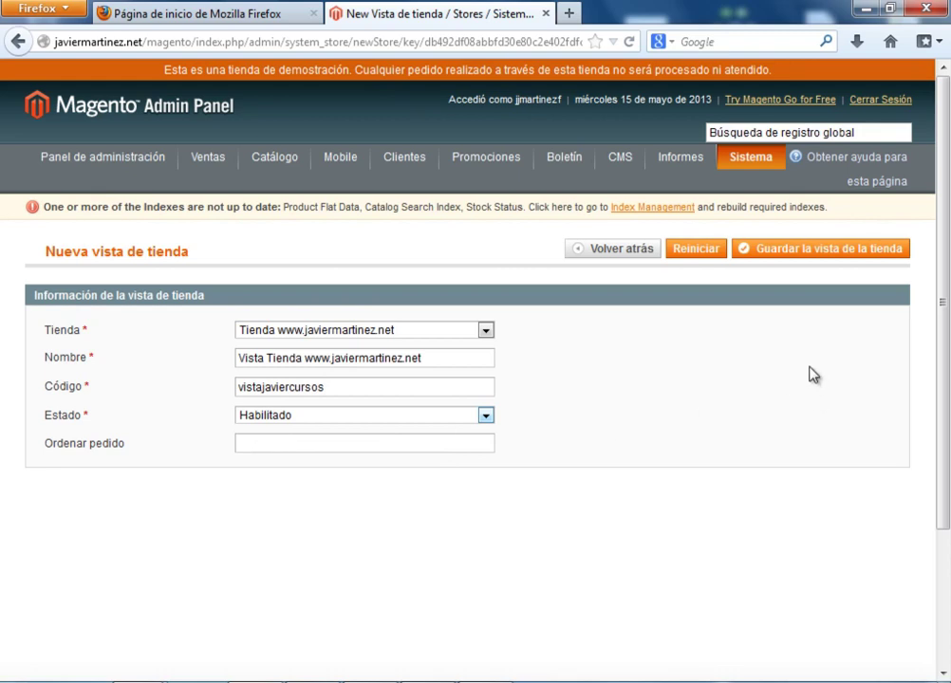
left_click(787, 254)
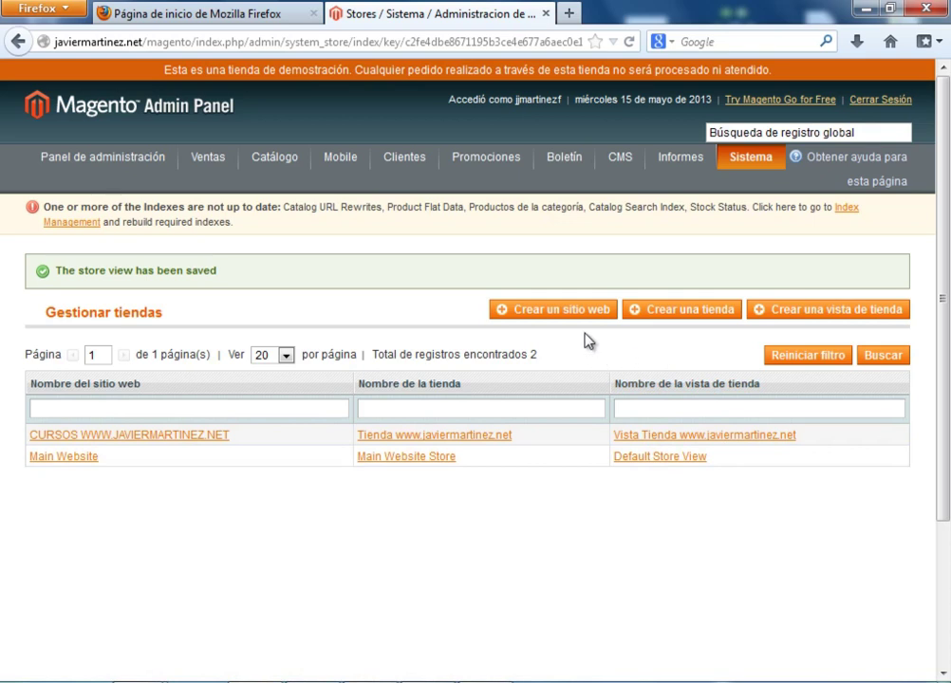
Run Reindex Data on all indexes in Index Management and review their statuses.
left_click(845, 216)
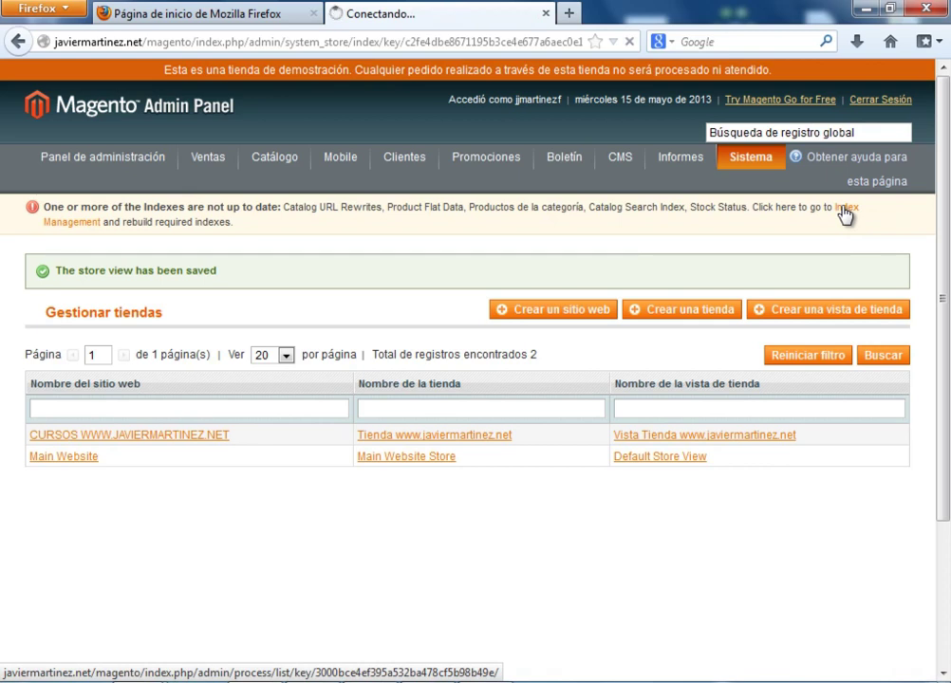
mouse_move(767, 172)
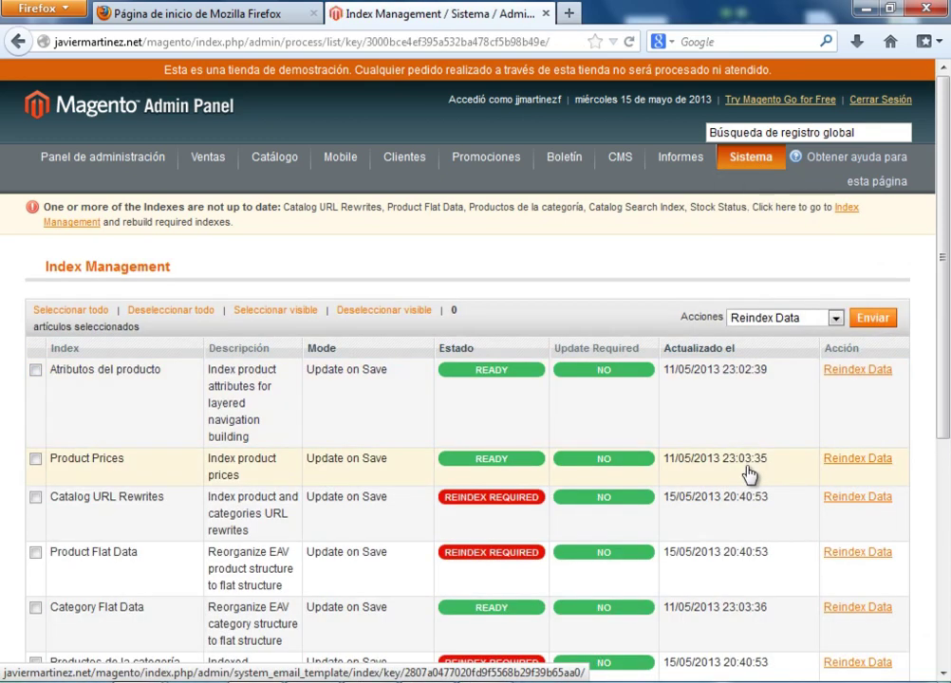
left_click_drag(947, 224, 947, 403)
scroll(947, 403, "up", 5)
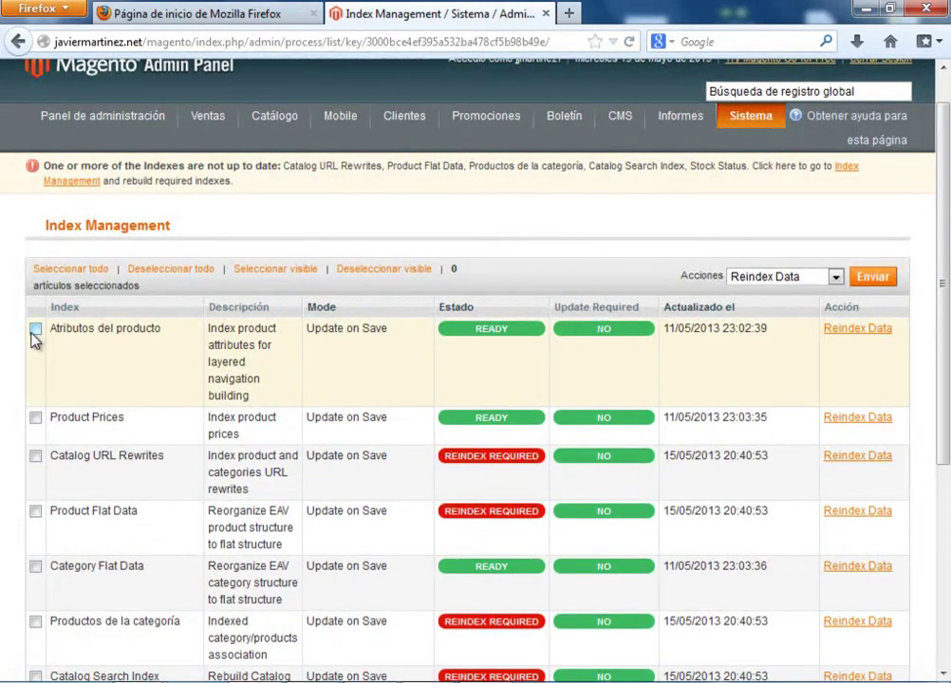
left_click(75, 269)
left_click(874, 277)
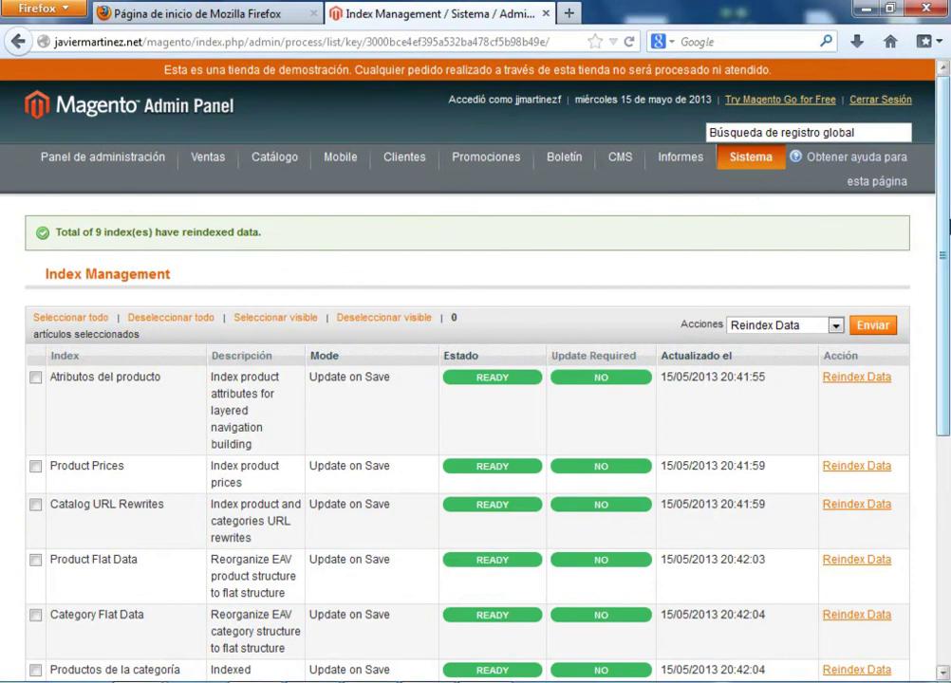
scroll(944, 289, "down", 2)
scroll(944, 290, "down", 4)
scroll(866, 168, "up", 6)
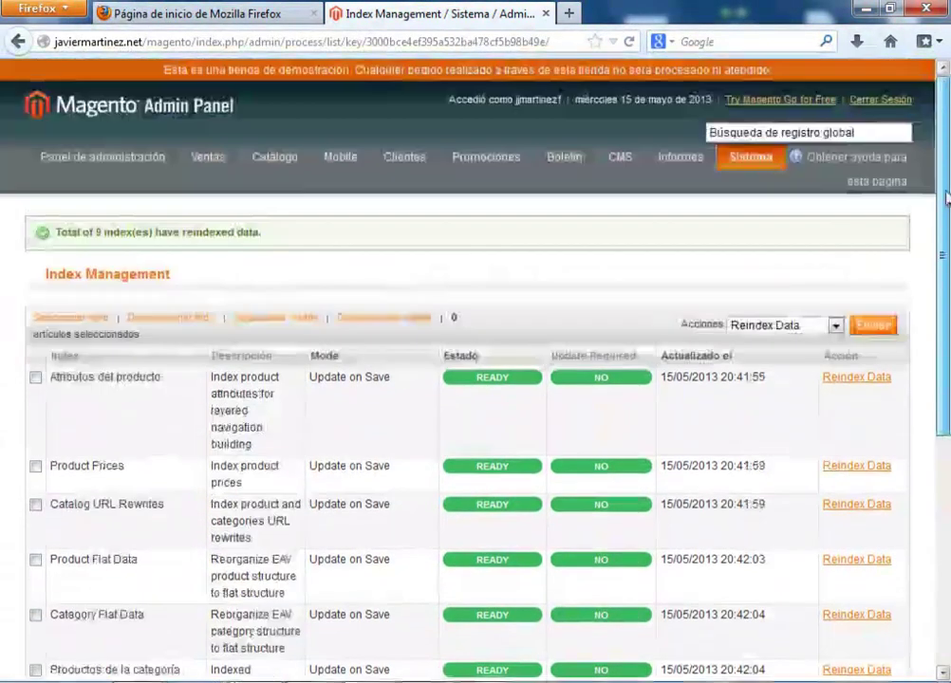
Open Gestionar tiendas and review the list of websites, stores and store views.
mouse_move(748, 159)
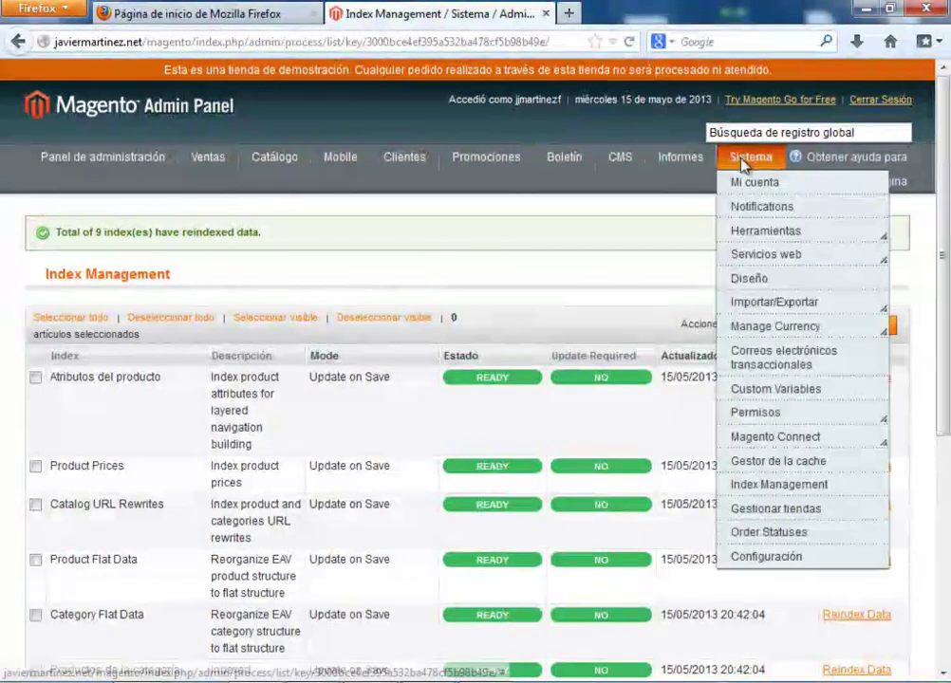
left_click(771, 508)
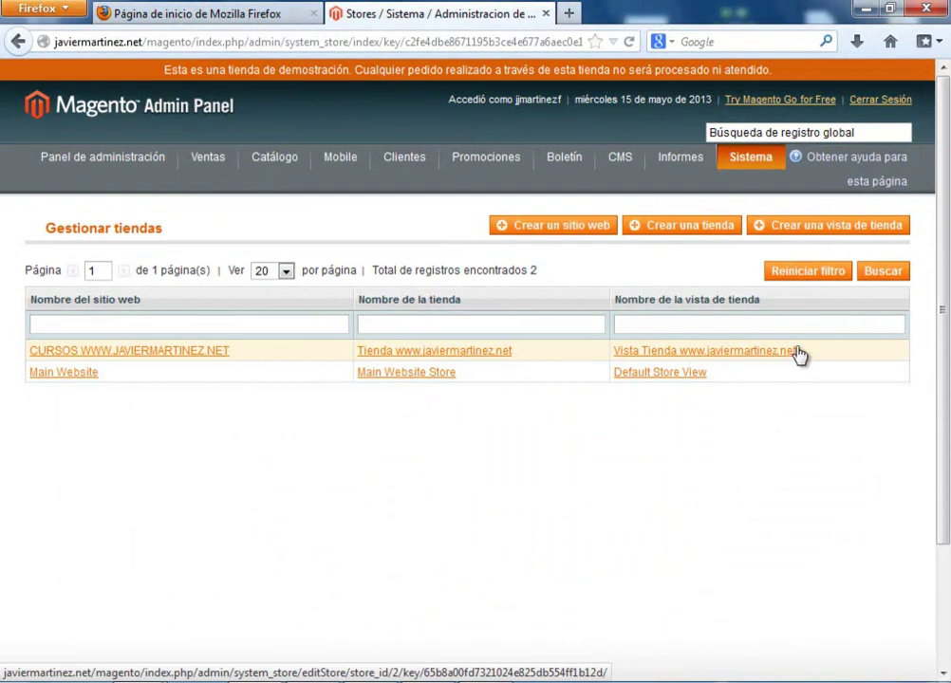
left_click(727, 300)
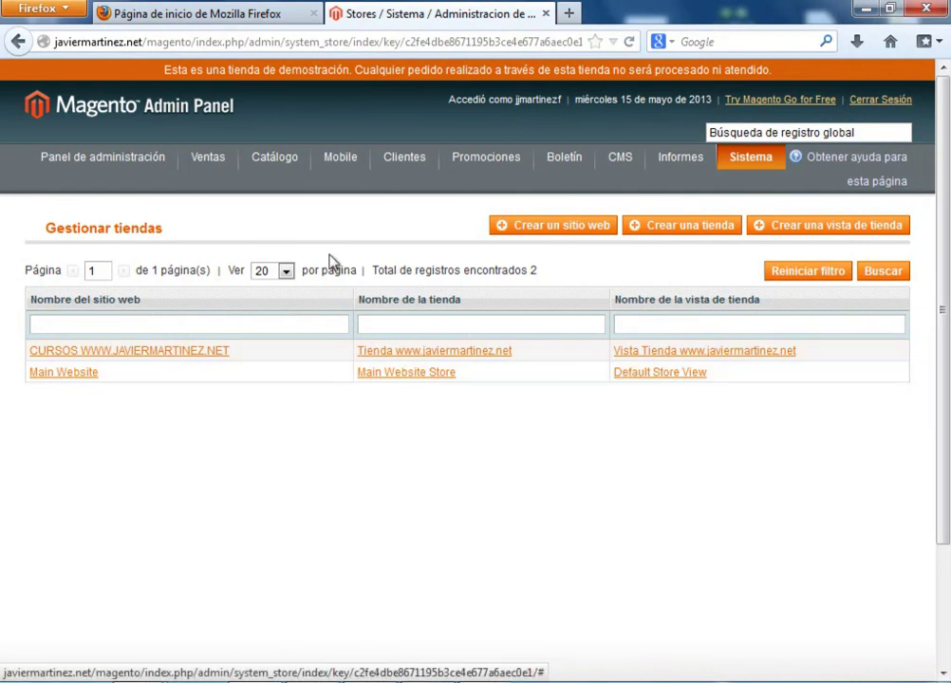
left_click(68, 161)
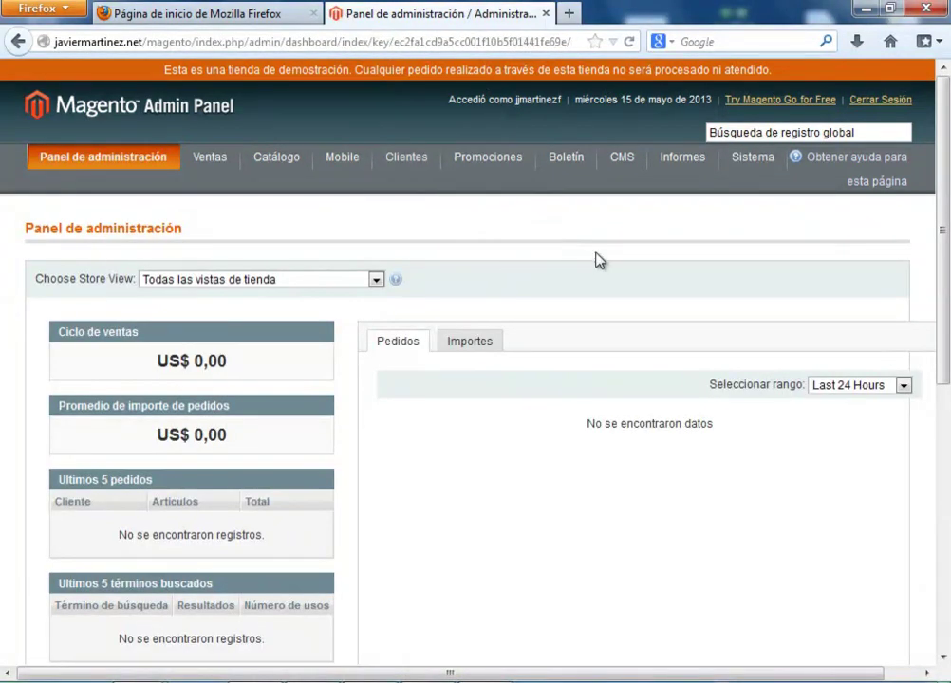
left_click_drag(942, 170, 944, 203)
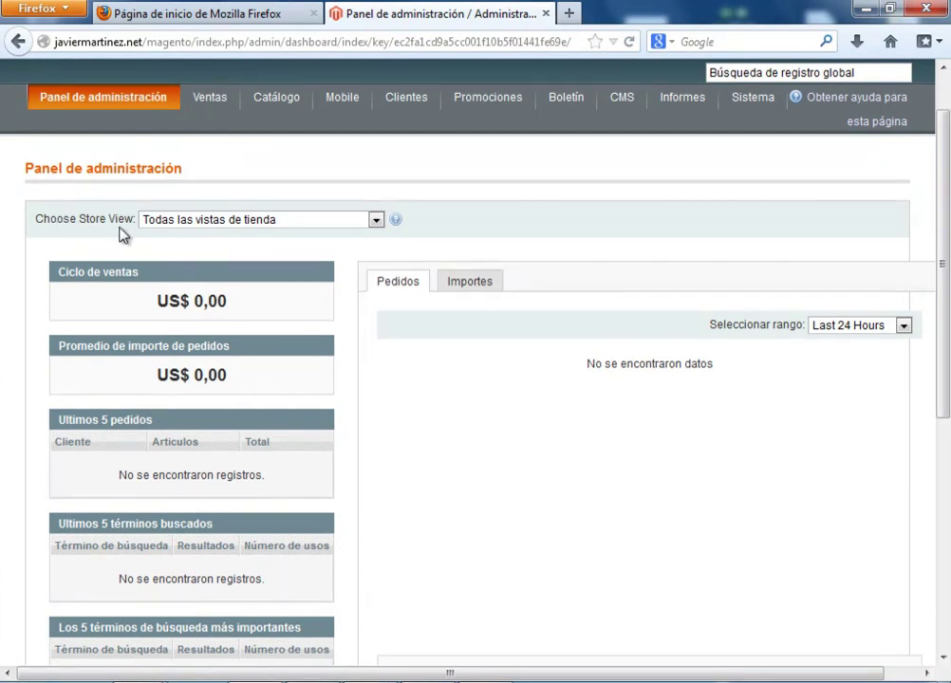
left_click(376, 221)
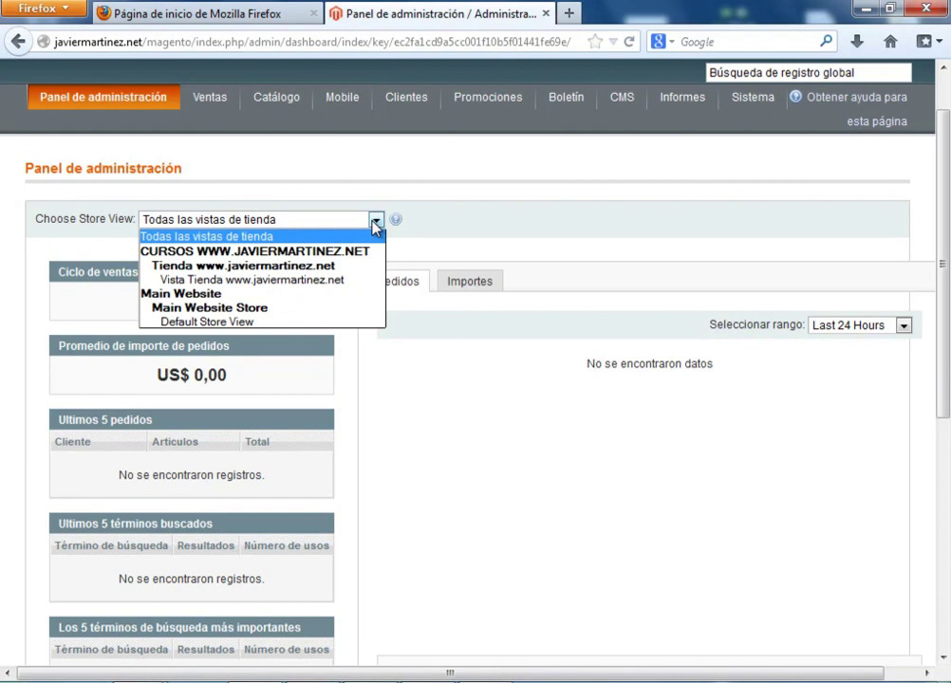
left_click(293, 280)
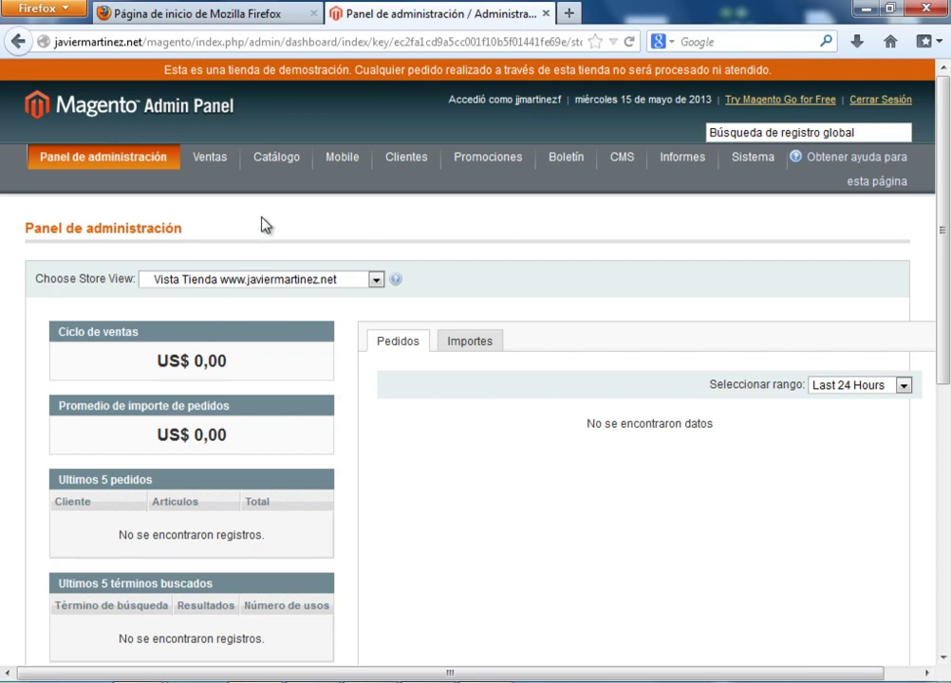
mouse_move(268, 157)
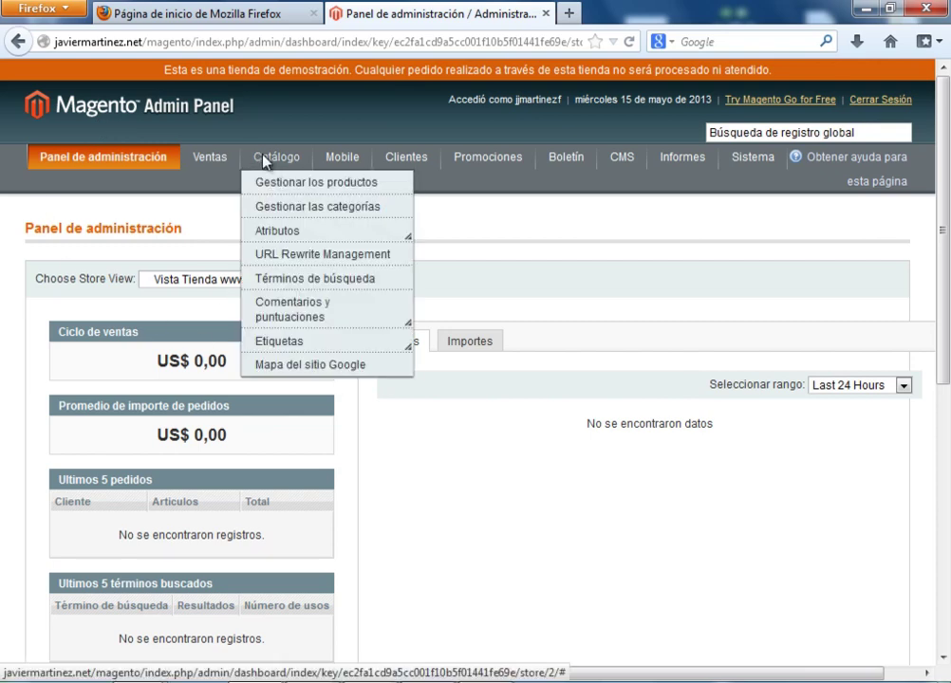
left_click(321, 210)
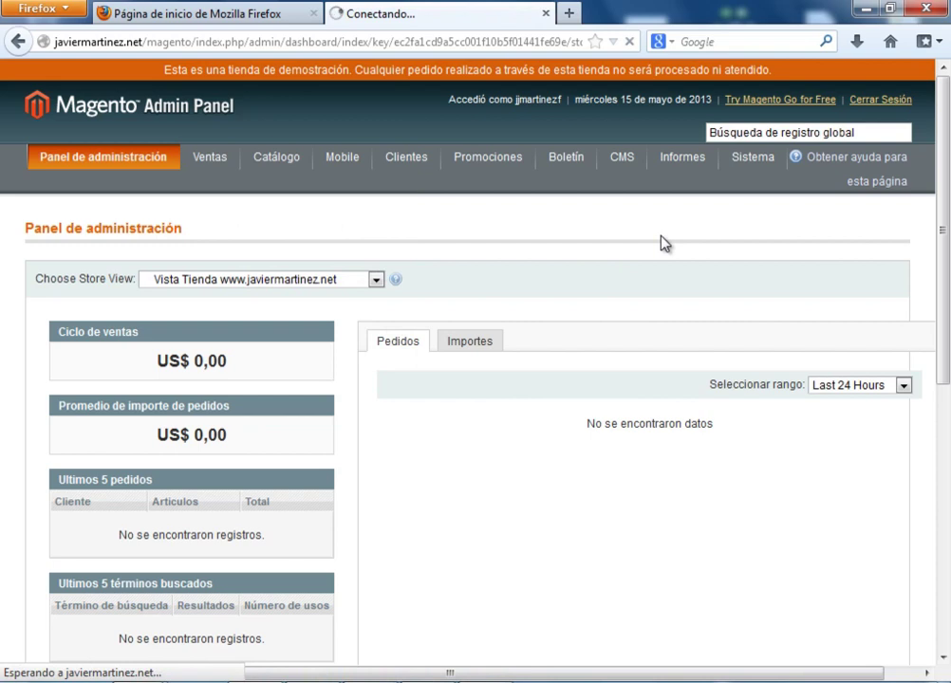
mouse_move(947, 256)
left_mouse_down()
mouse_move(947, 384)
mouse_move(947, 248)
left_mouse_up()
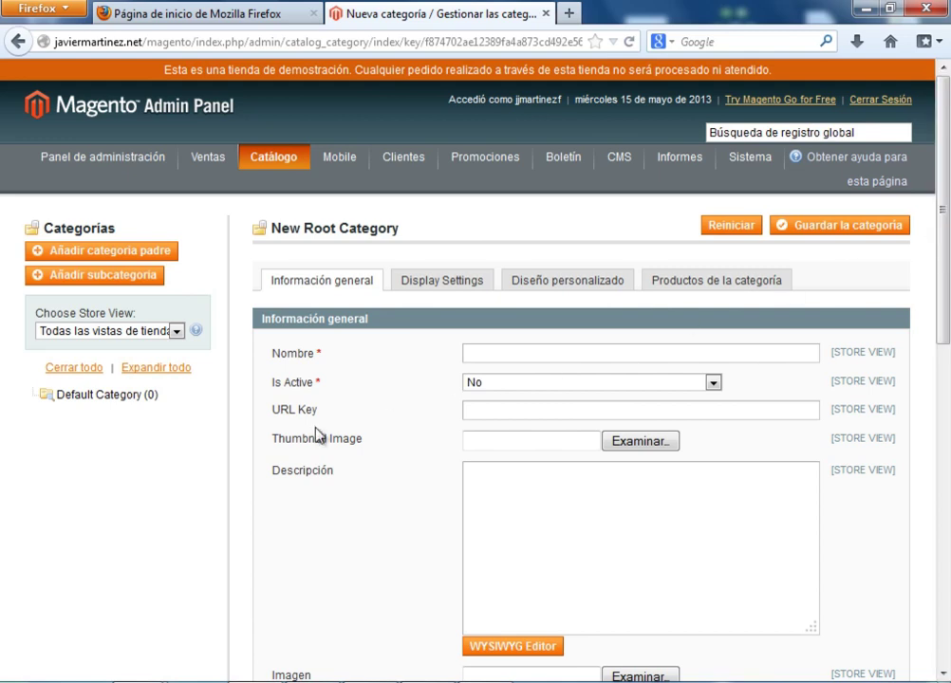
left_click(177, 331)
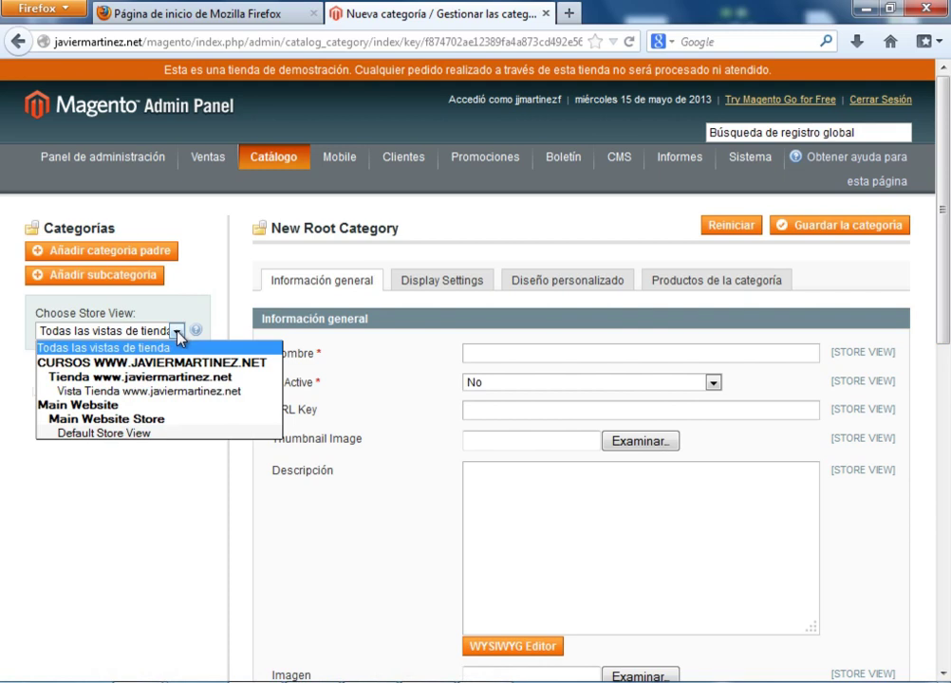
left_click(175, 393)
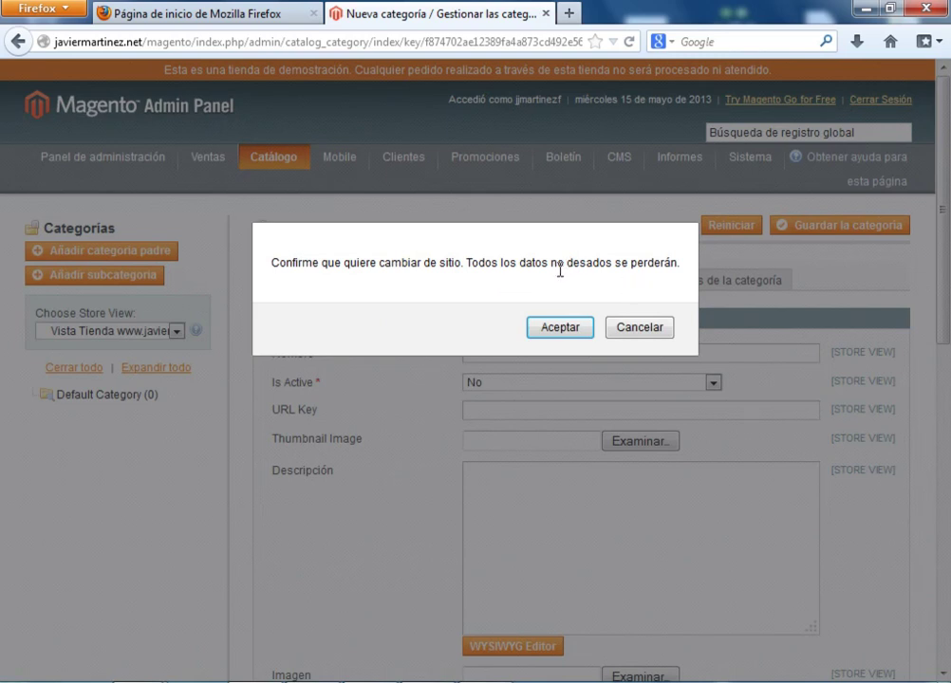
left_click(559, 327)
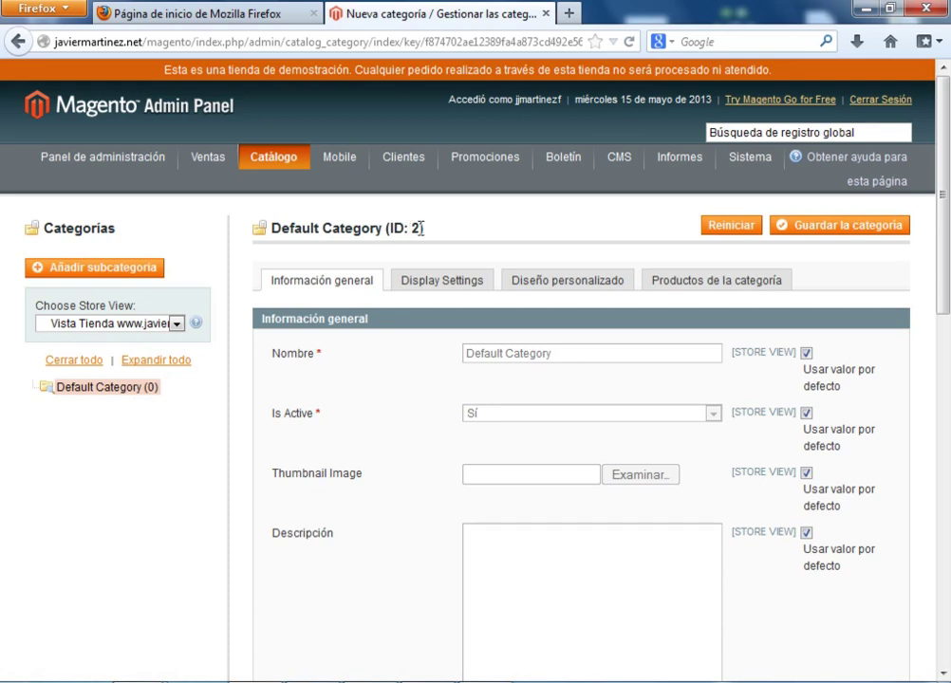
Stop using the default value for Default Category's name in this store view and rename it Categoria Principal.
left_click(807, 356)
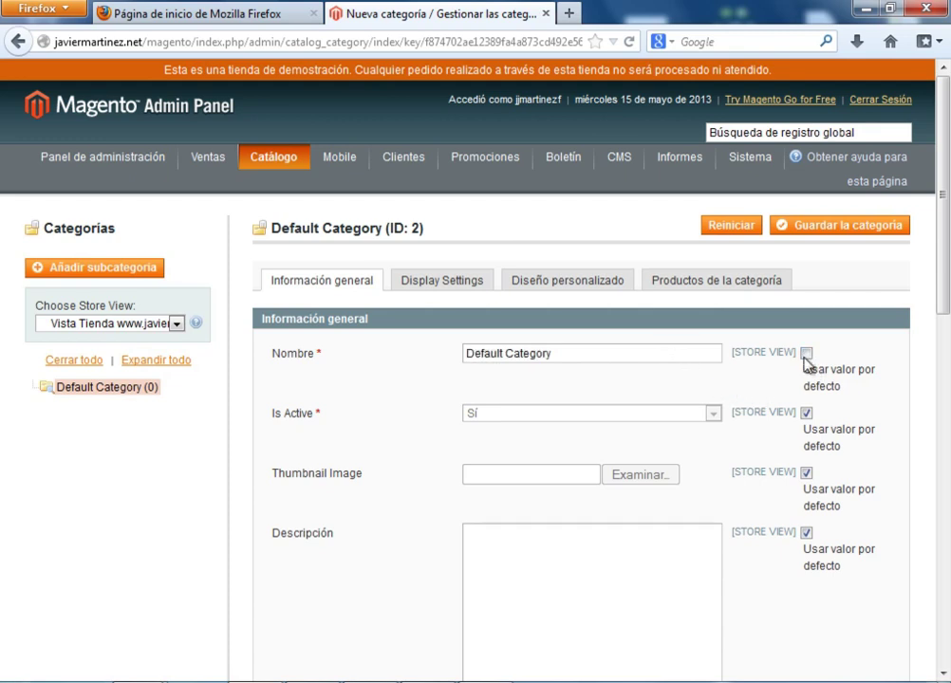
left_click(596, 354)
key("BackSpace")
key("BackSpace")
key("BackSpace")
key("BackSpace")
key("BackSpace")
key("BackSpace")
key("BackSpace")
key("BackSpace")
key("BackSpace")
key("BackSpace")
key("BackSpace")
key("BackSpace")
key("BackSpace")
key("BackSpace")
key("BackSpace")
key("BackSpace")
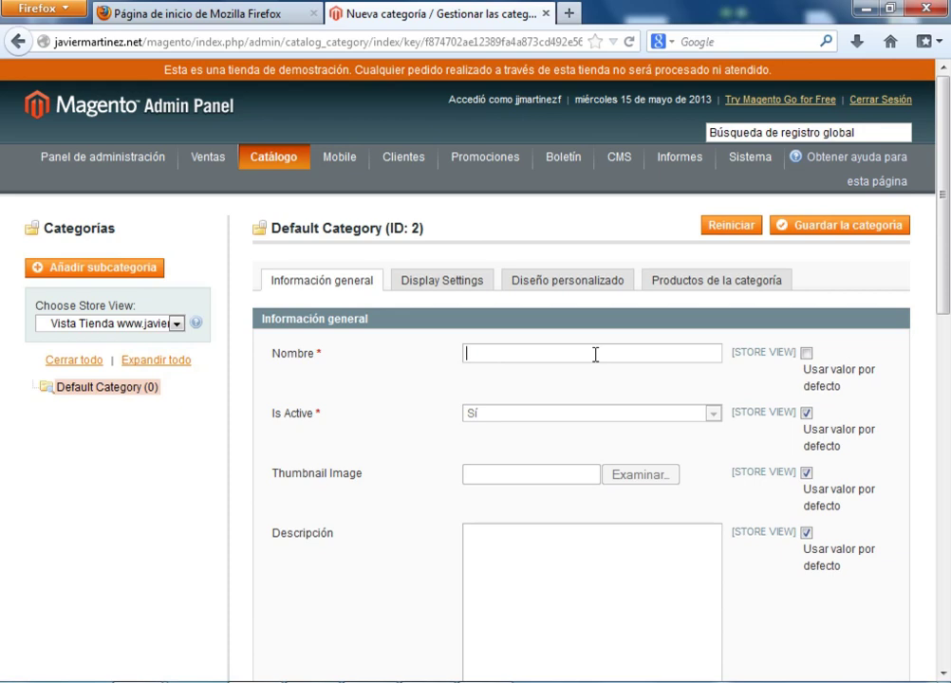
type("Categoria")
type(" Prin ")
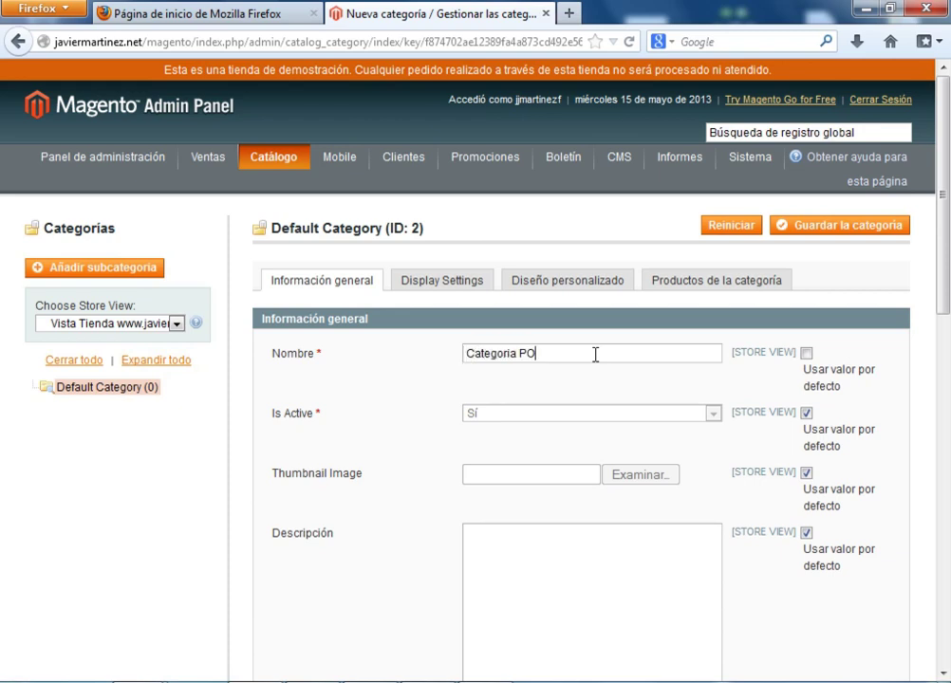
type("c")
key("BackSpace")
key("BackSpace")
type("cup")
key("BackSpace")
key("BackSpace")
type("ipal")
Review the category's remaining general information fields, leaving their default values in use, and save the category.
left_click_drag(946, 294, 949, 389)
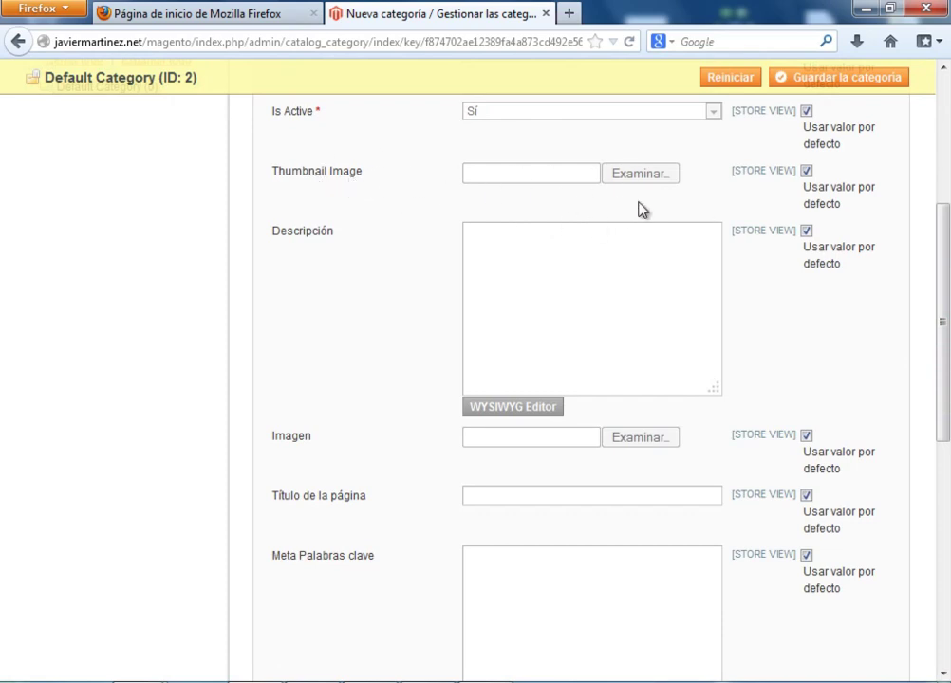
left_click_drag(948, 258, 948, 199)
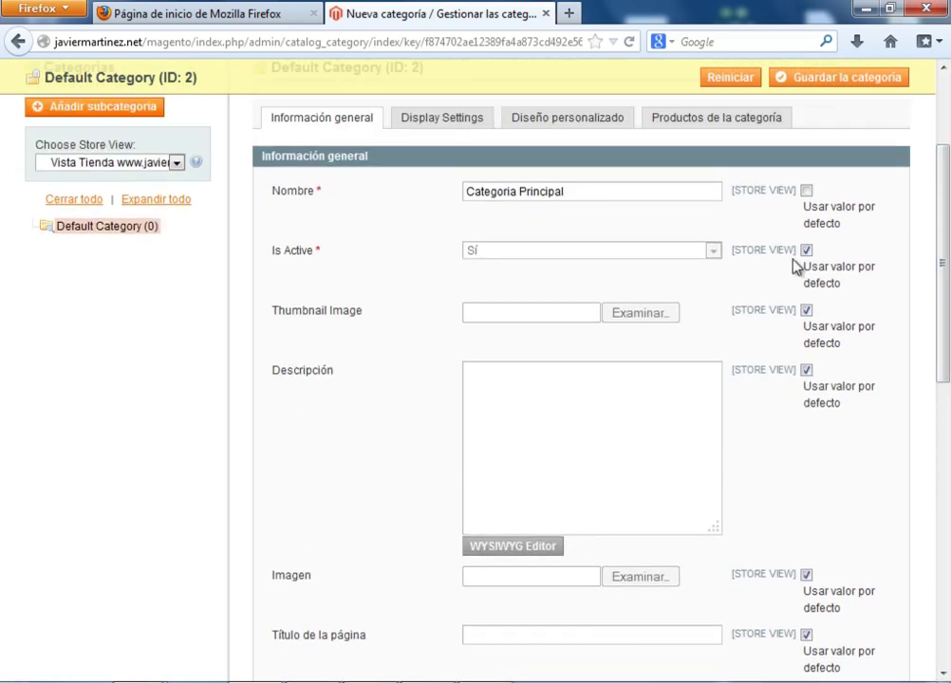
left_click_drag(946, 261, 947, 266)
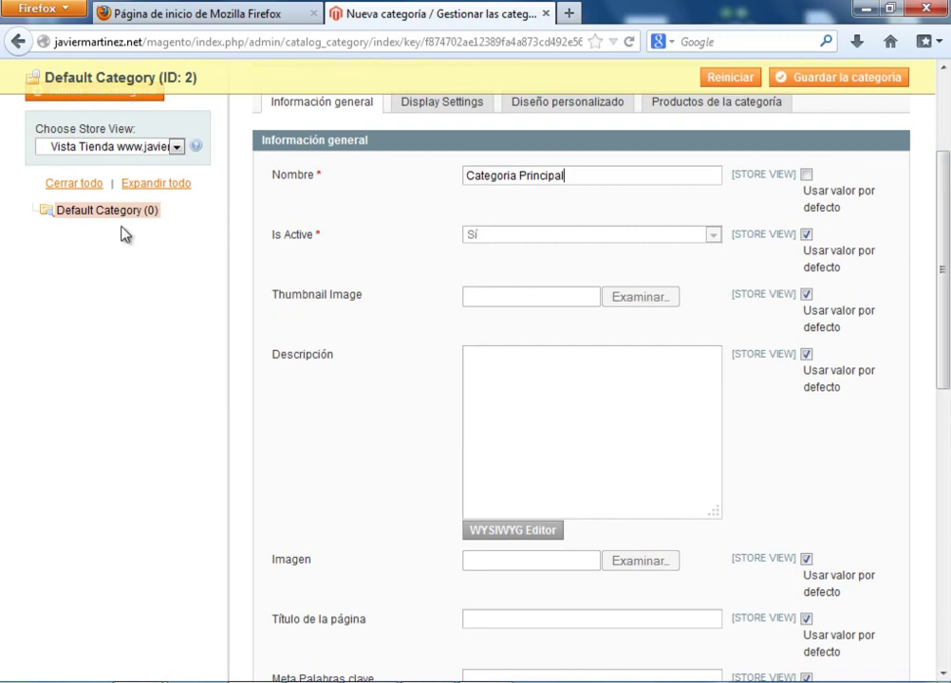
left_click_drag(947, 252, 947, 414)
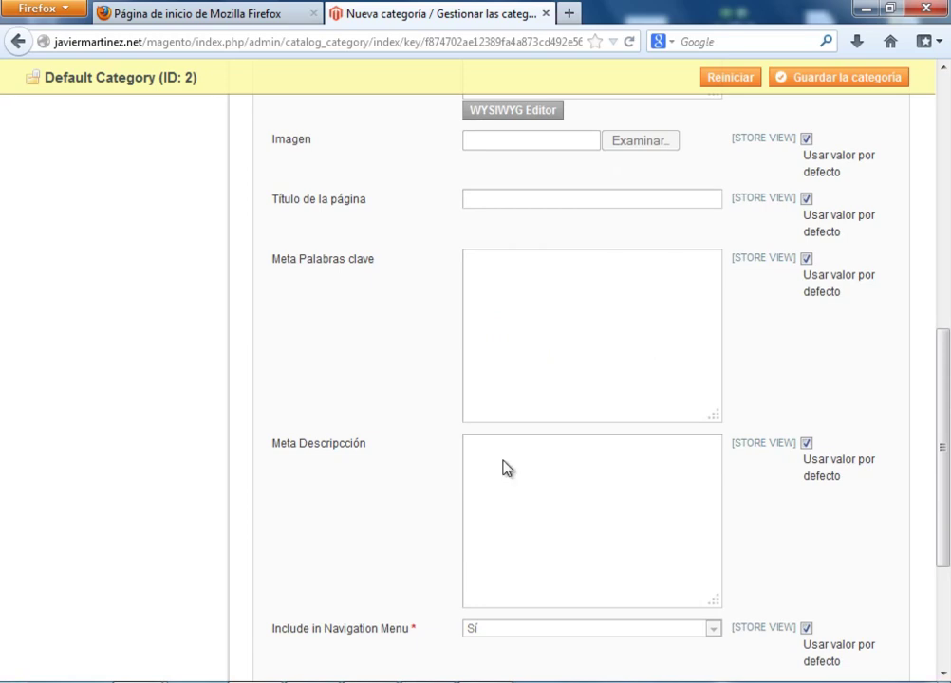
scroll(945, 486, "down", 2)
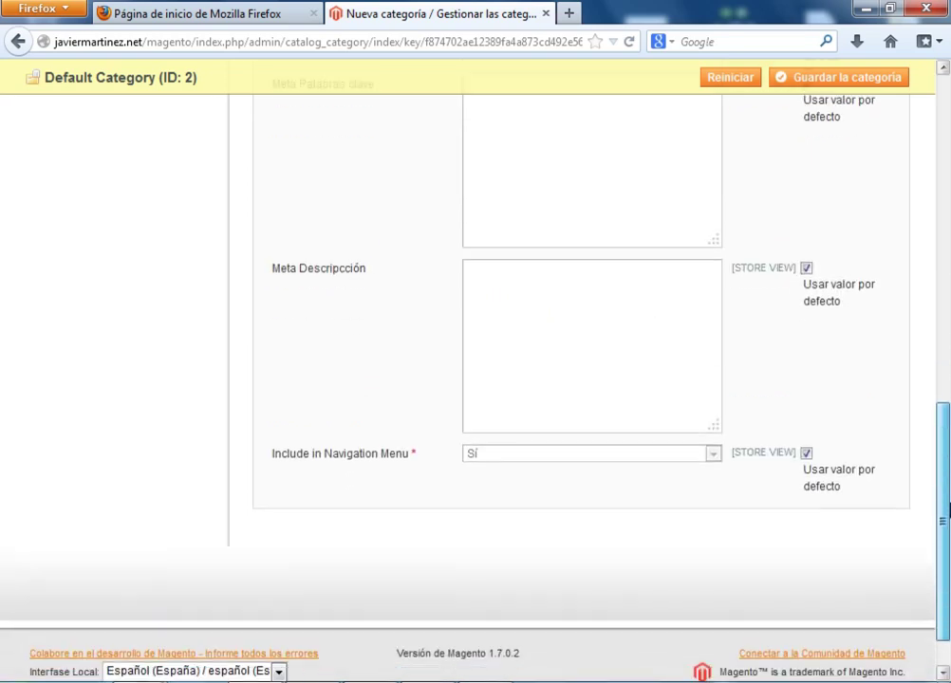
left_click_drag(946, 486, 947, 444)
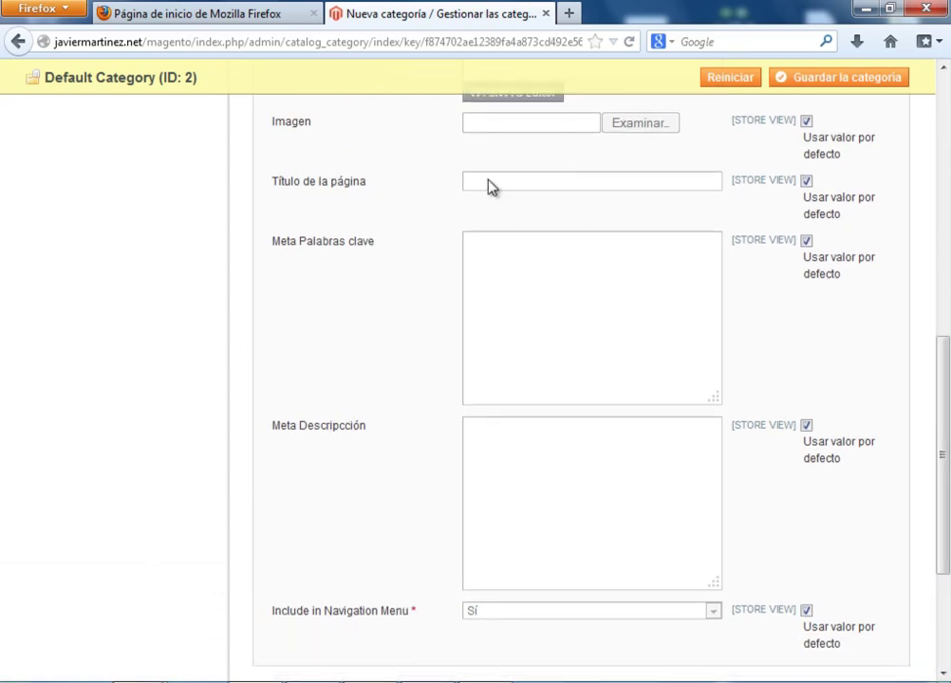
left_click_drag(944, 371, 947, 180)
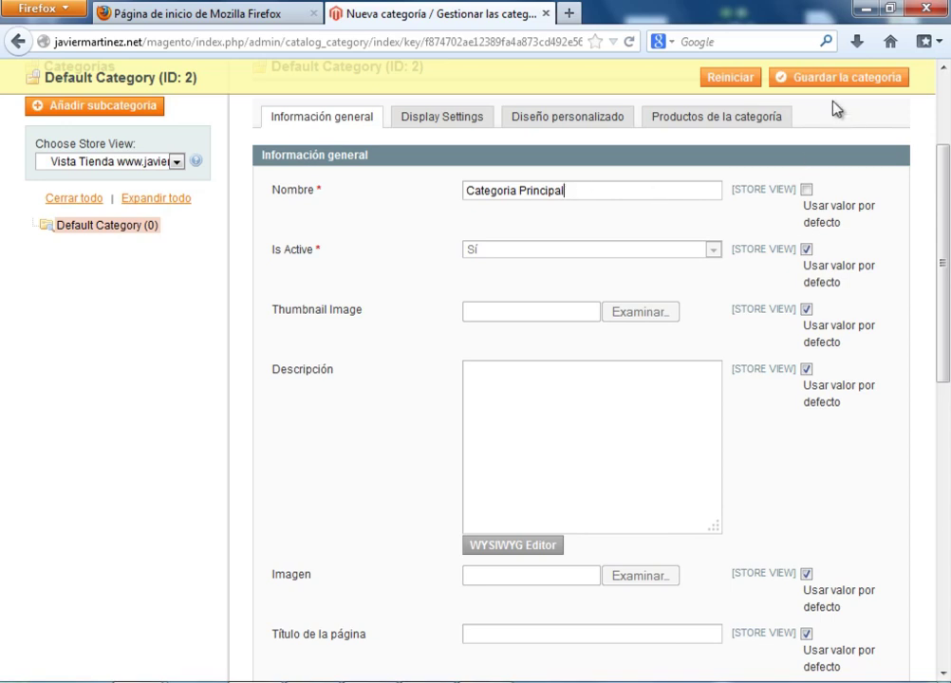
scroll(915, 95, "up", 3)
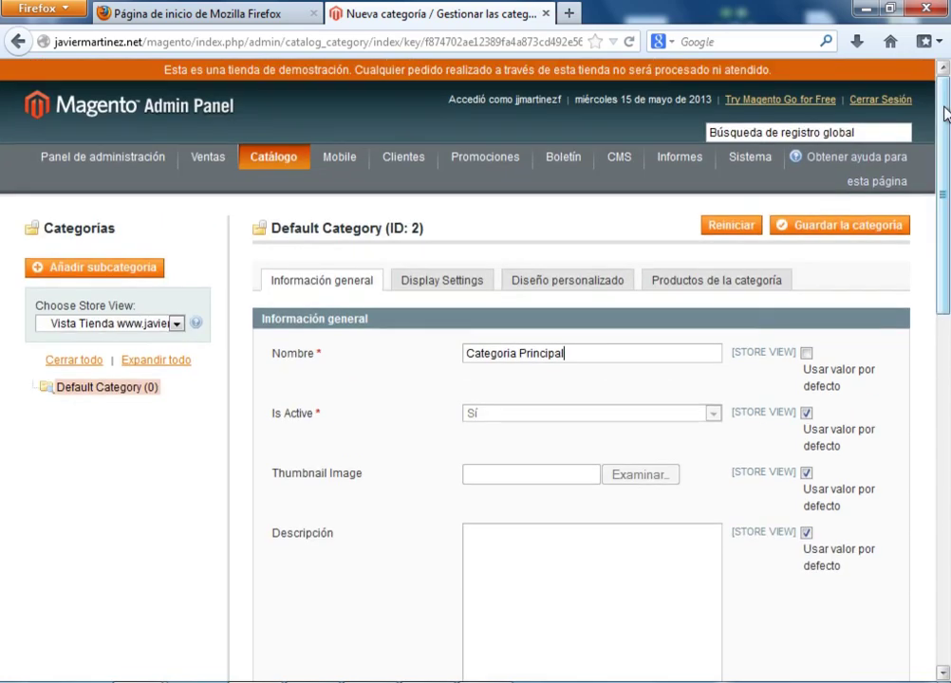
left_click(840, 231)
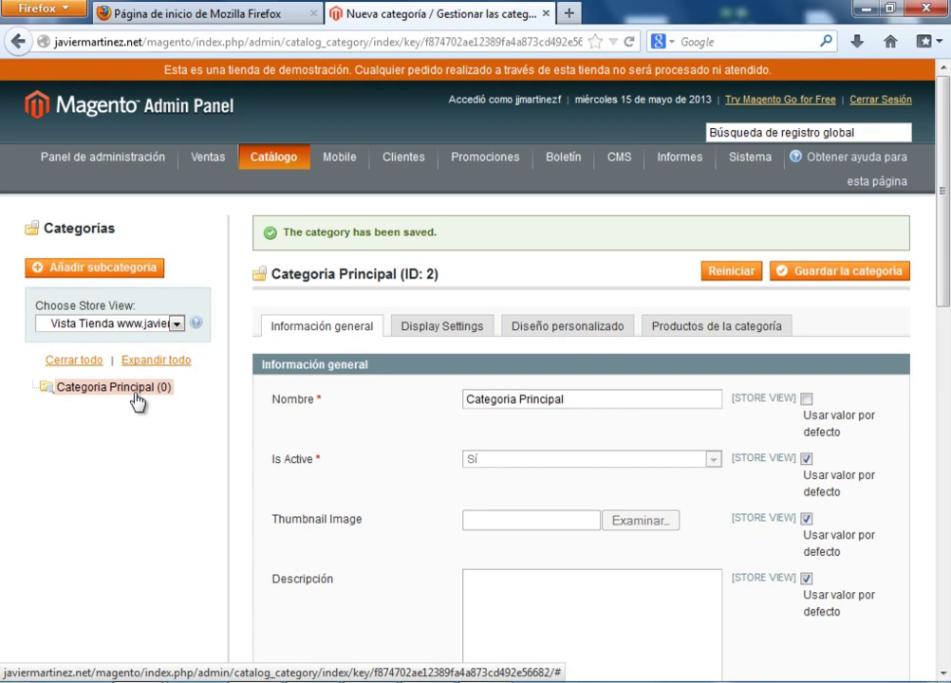
Look over the general information of the saved Categoria Principal category.
scroll(947, 353, "down", 5)
scroll(947, 353, "down", 8)
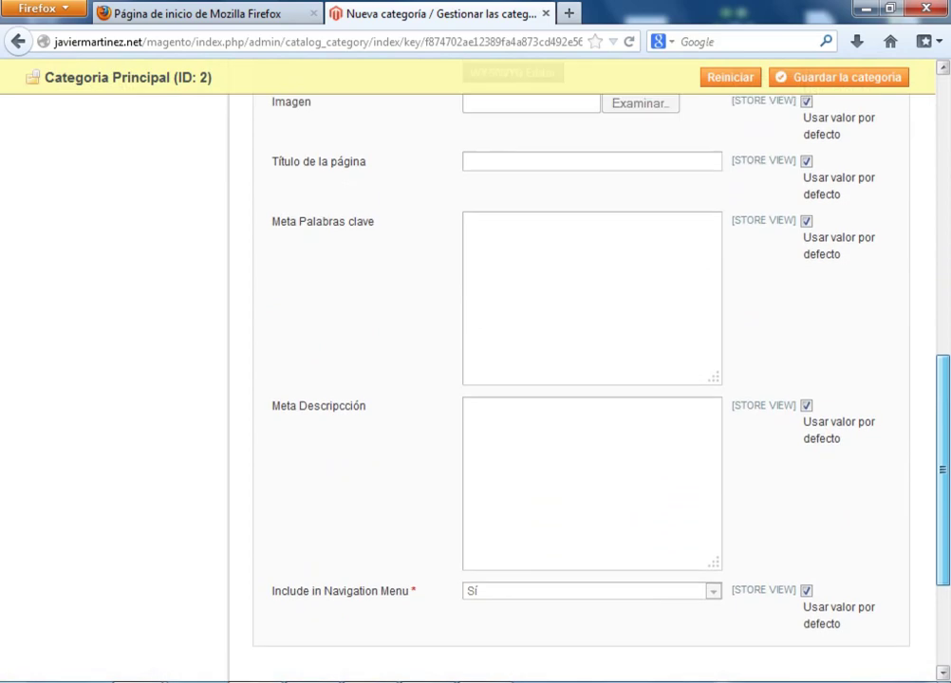
scroll(946, 237, "up", 13)
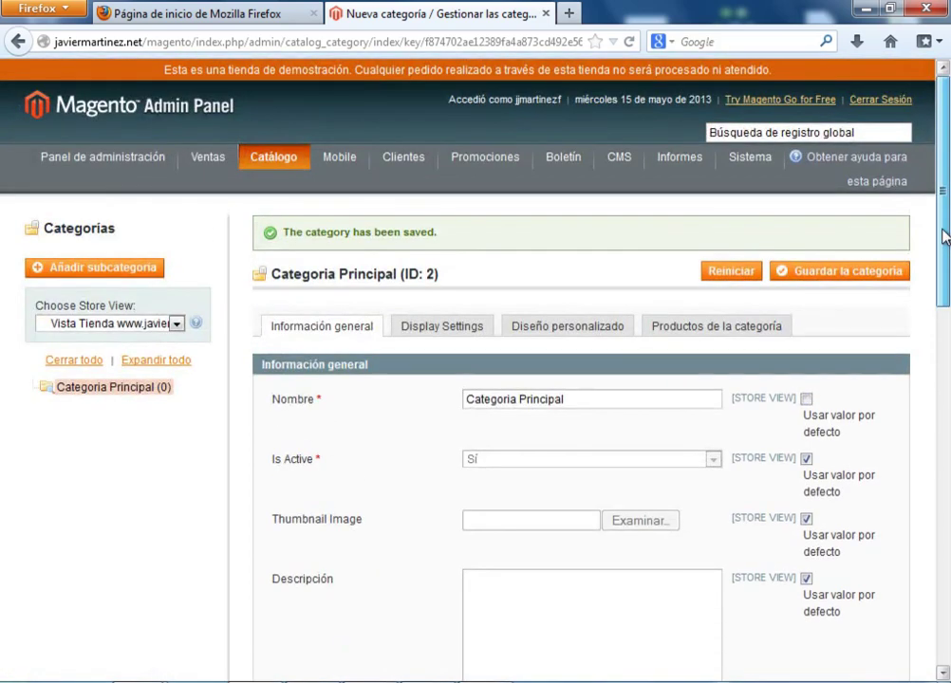
left_click_drag(291, 230, 442, 245)
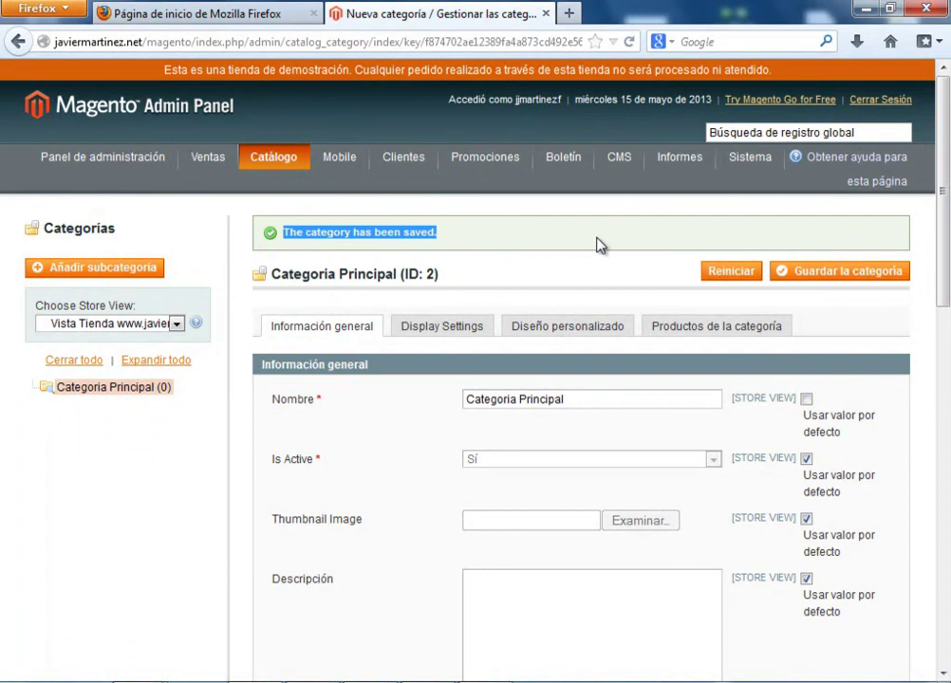
left_click(148, 450)
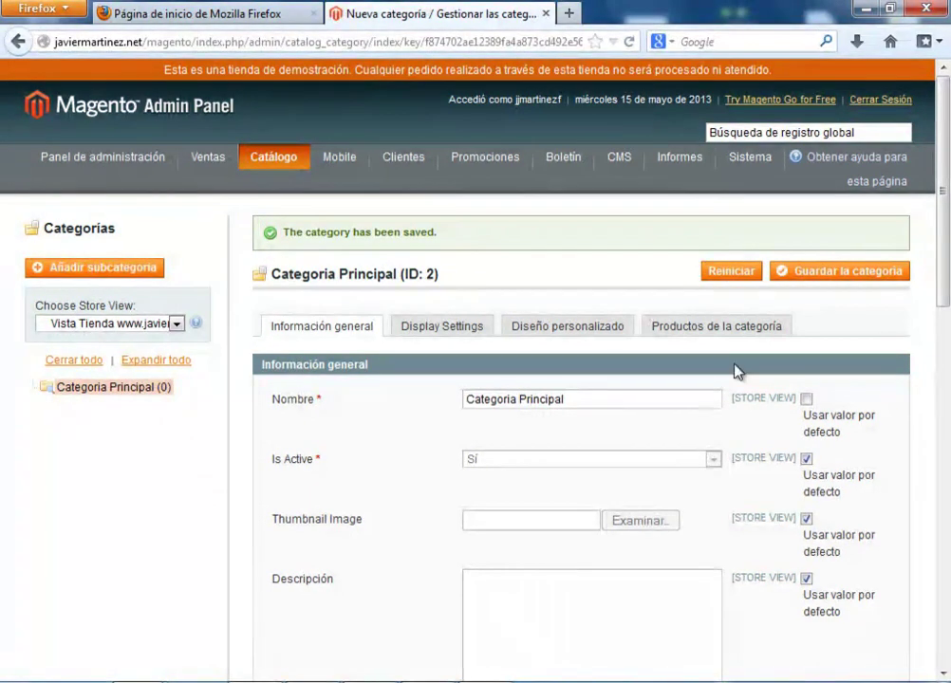